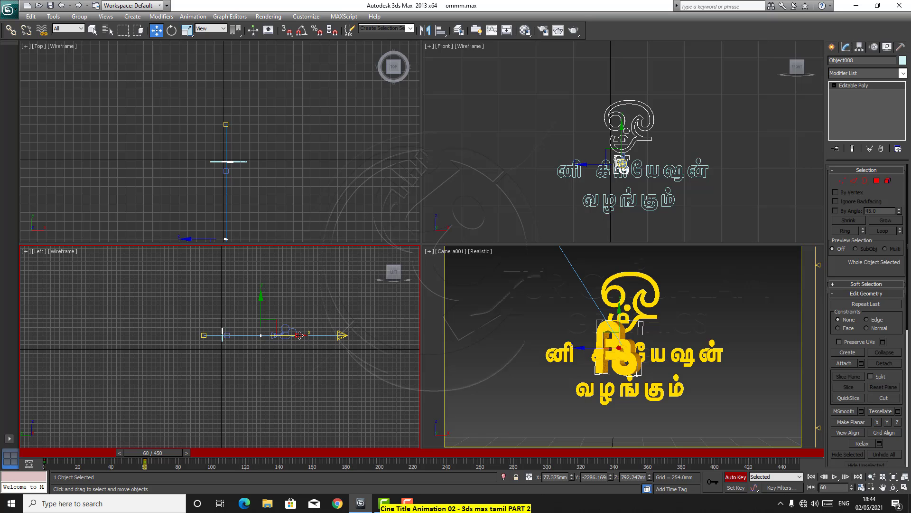
At frame 60, bring the letter சி toward the camera to about Y -2670 mm and rotate it to about -14° on Z
drag(299, 335, 305, 337)
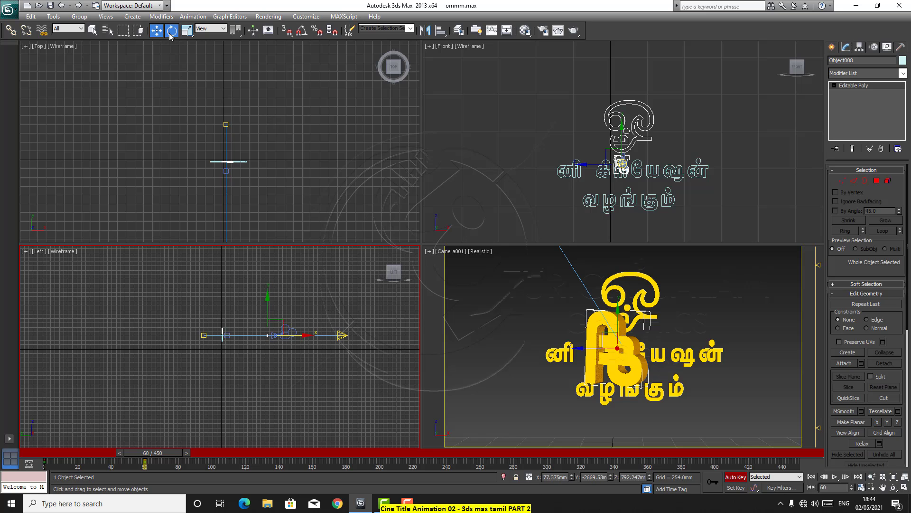
click(171, 31)
drag(250, 336, 424, 331)
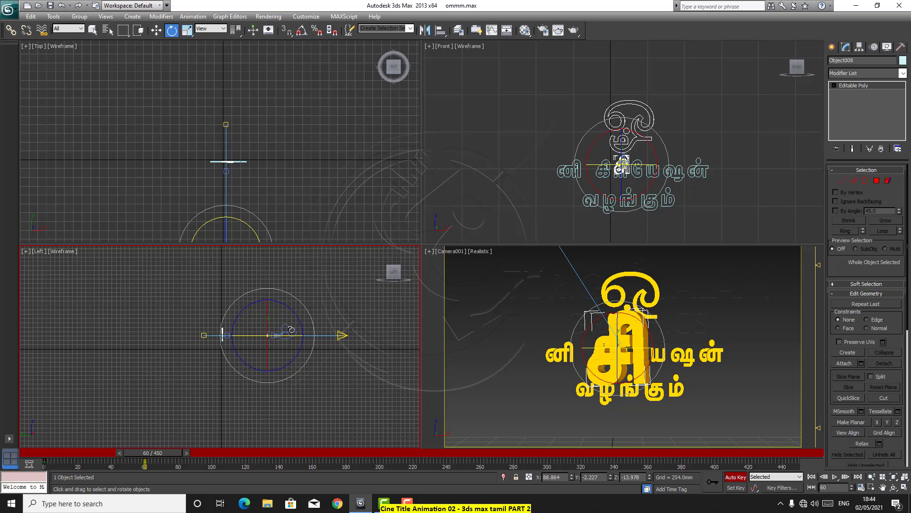
Set the camera's stock lens to 50 mm and readjust its distance from the title to about Y -3642 mm, switching Auto Key off meanwhile
click(156, 30)
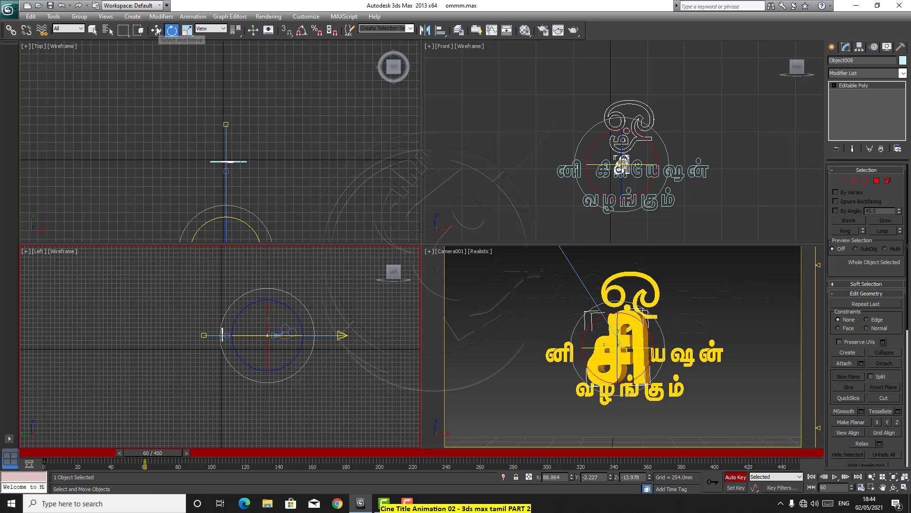
click(295, 329)
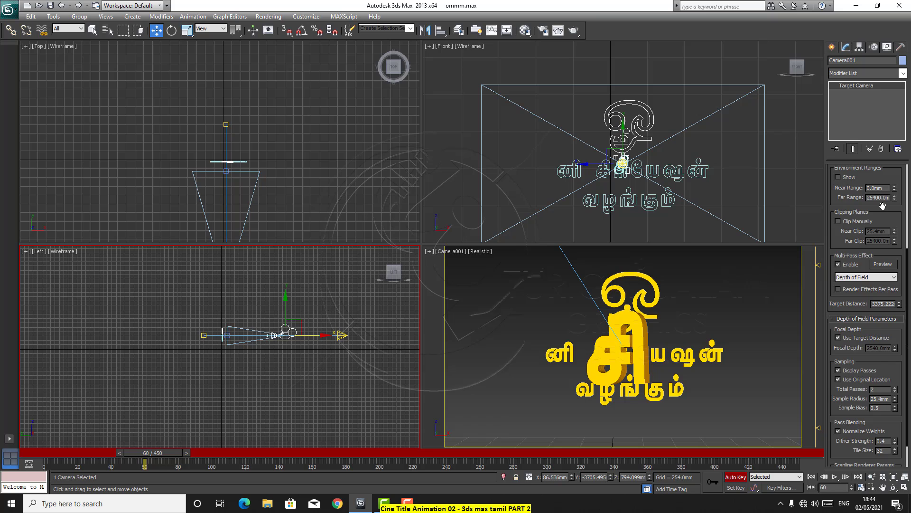
scroll(901, 332, up, 5)
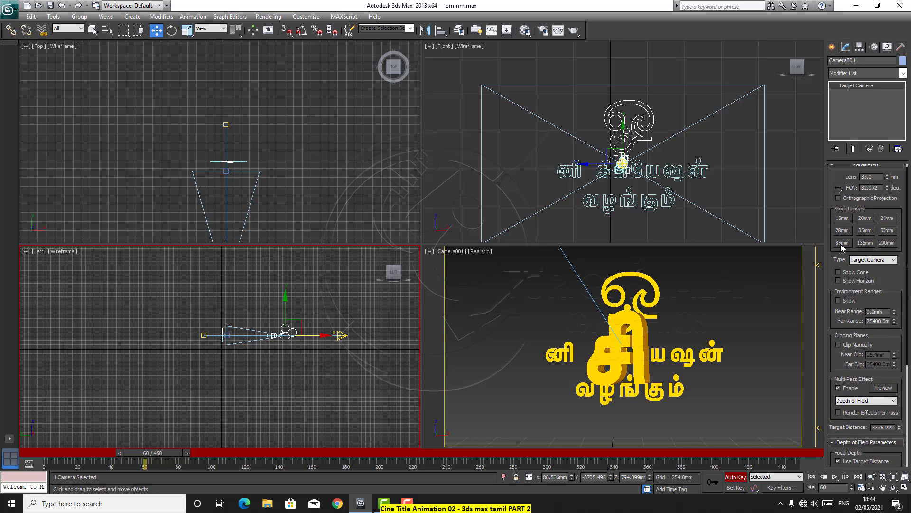
click(887, 231)
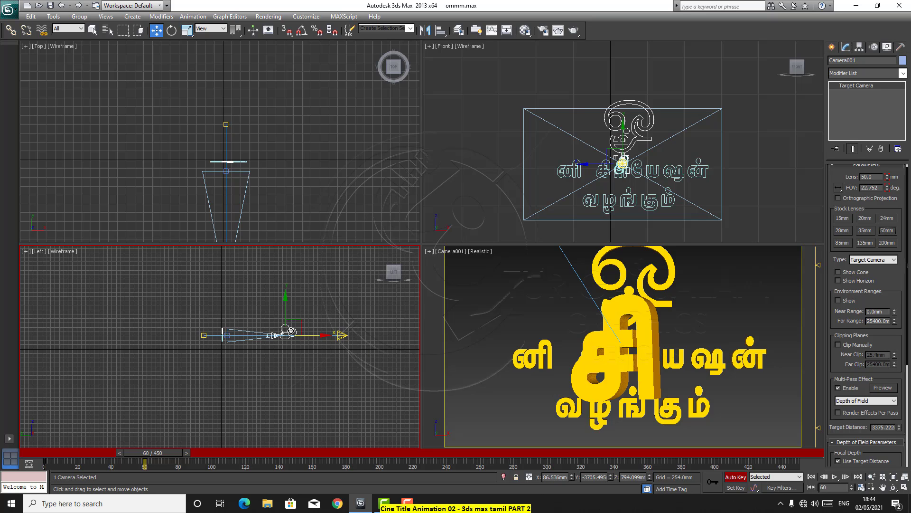
drag(326, 336, 334, 336)
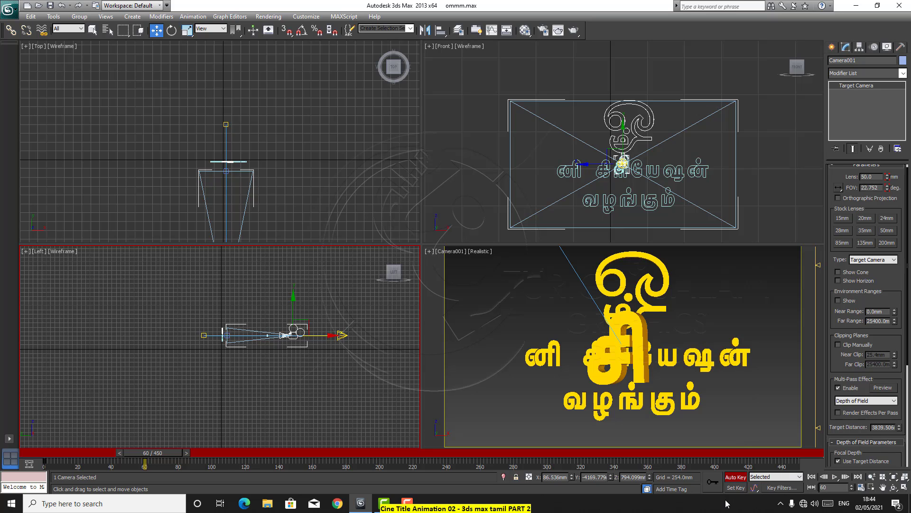
click(735, 476)
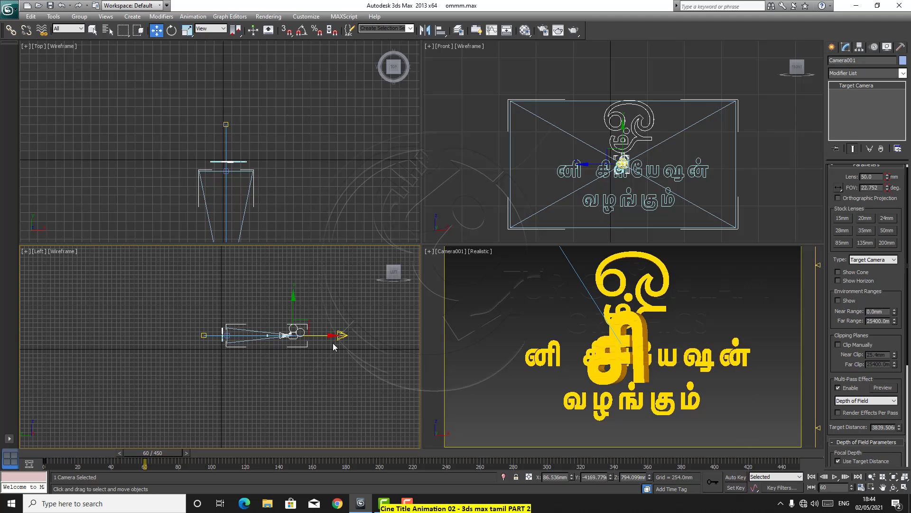
mouse_move(330, 335)
mouse_down()
mouse_move(314, 334)
mouse_move(322, 336)
mouse_up()
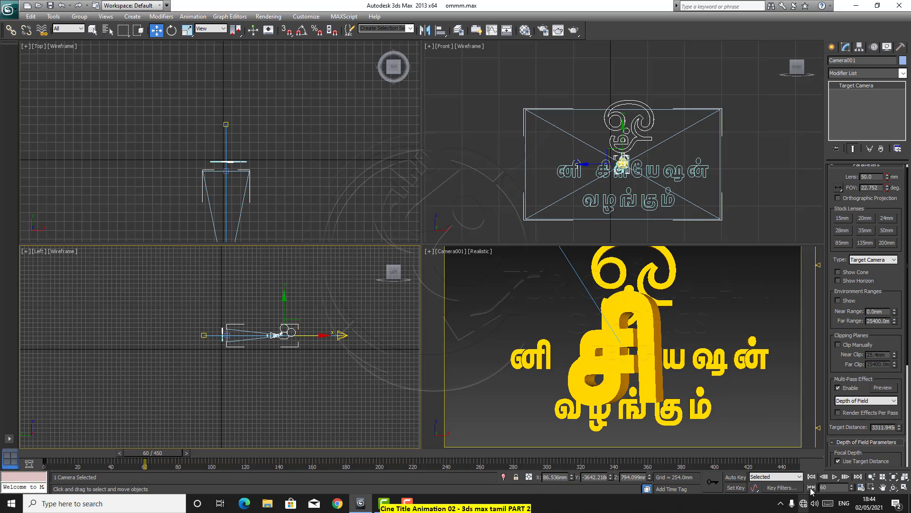
click(735, 476)
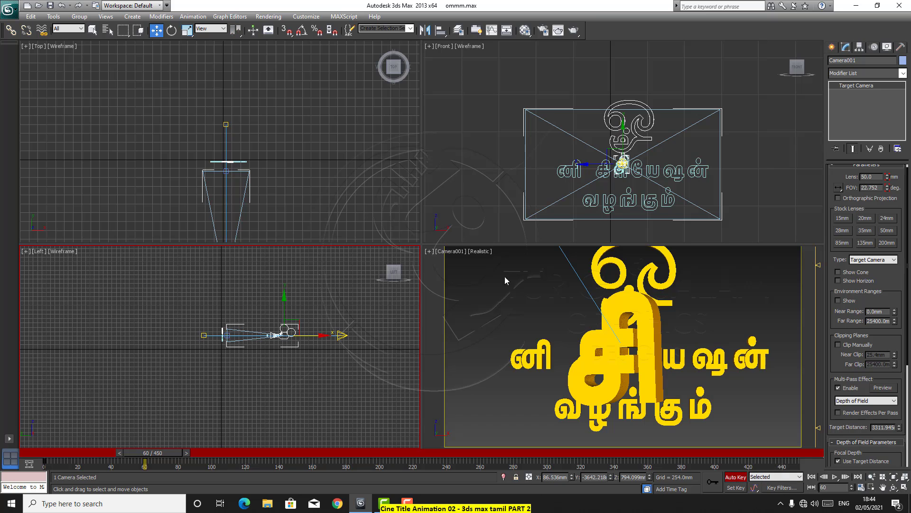
Move the letter சி closer to the camera, to about Y -2942 mm, and spin it to about 48° on Z
click(266, 336)
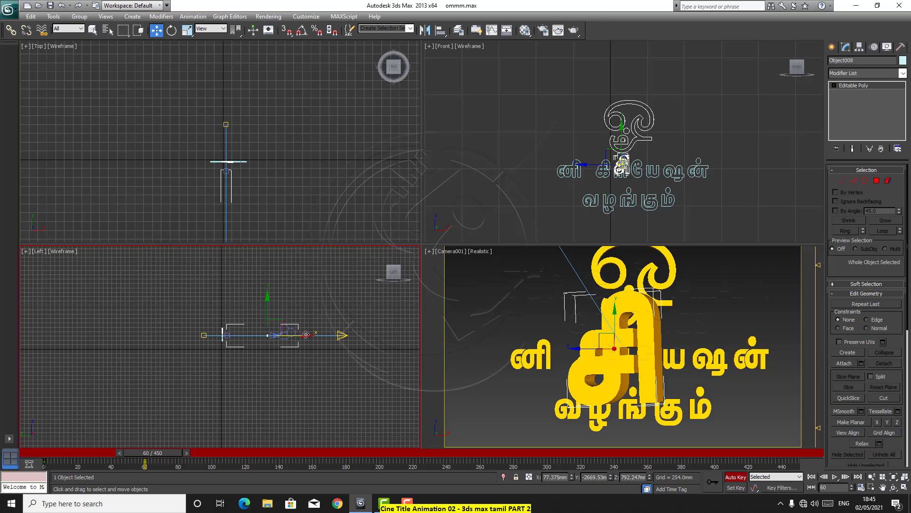
drag(305, 335, 310, 335)
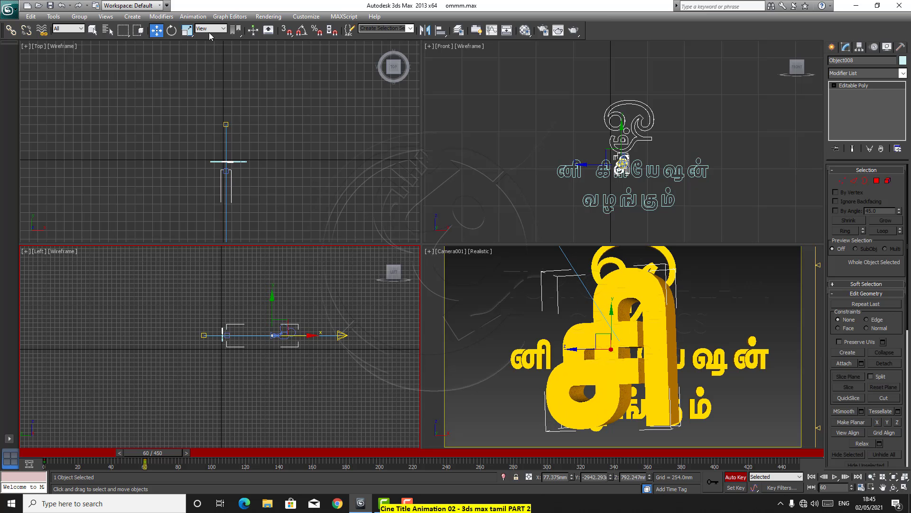
key(e)
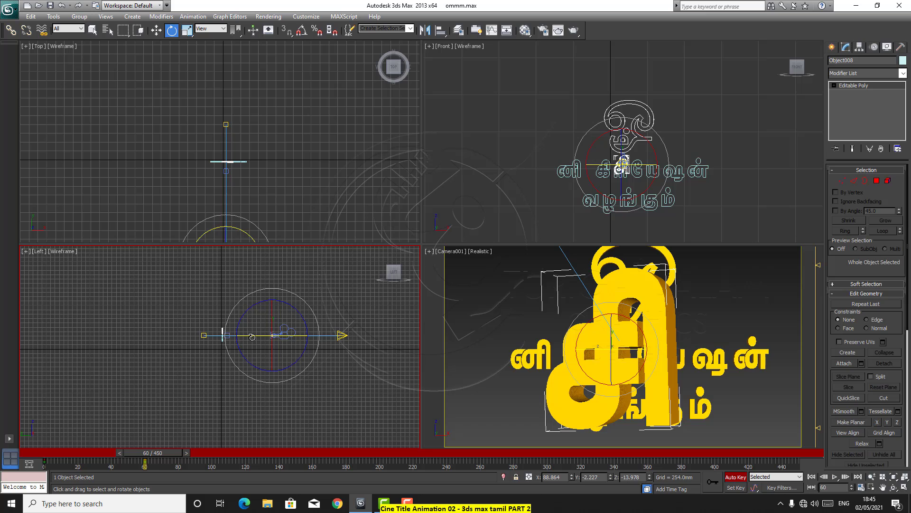
drag(252, 336, 311, 343)
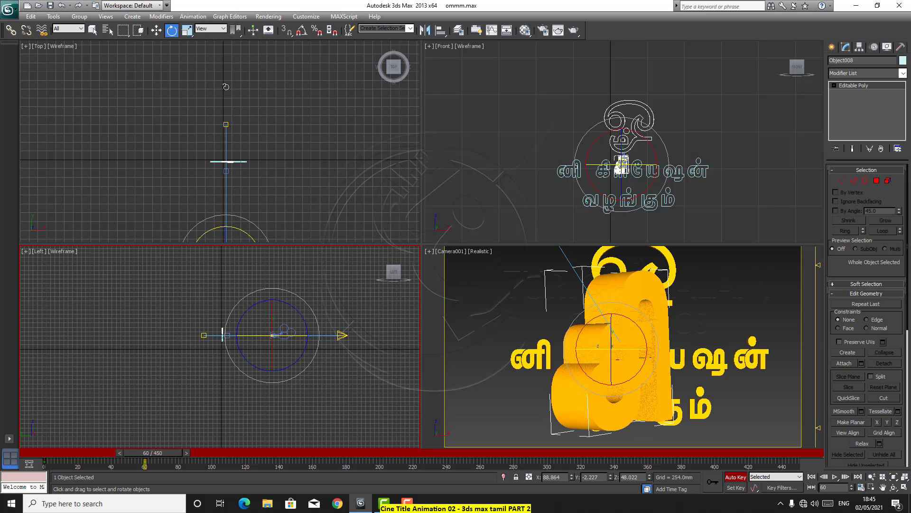
Bring the letter சி about 135 mm nearer to the camera and spin it further to about 172.5° on Z
click(156, 30)
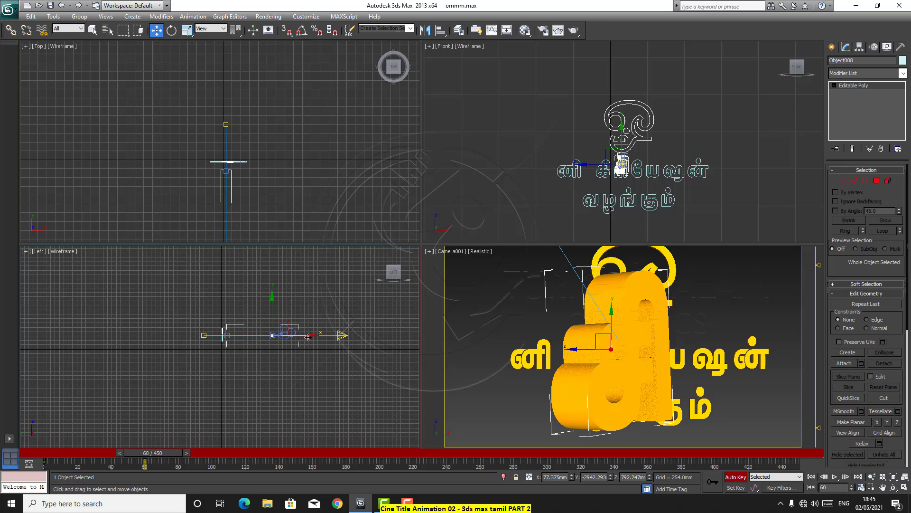
drag(309, 335, 311, 336)
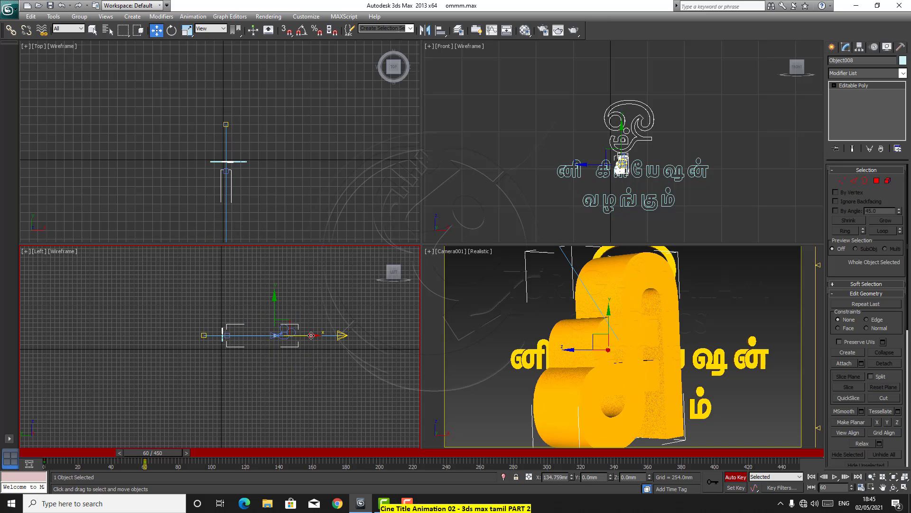
click(171, 34)
drag(260, 336, 401, 333)
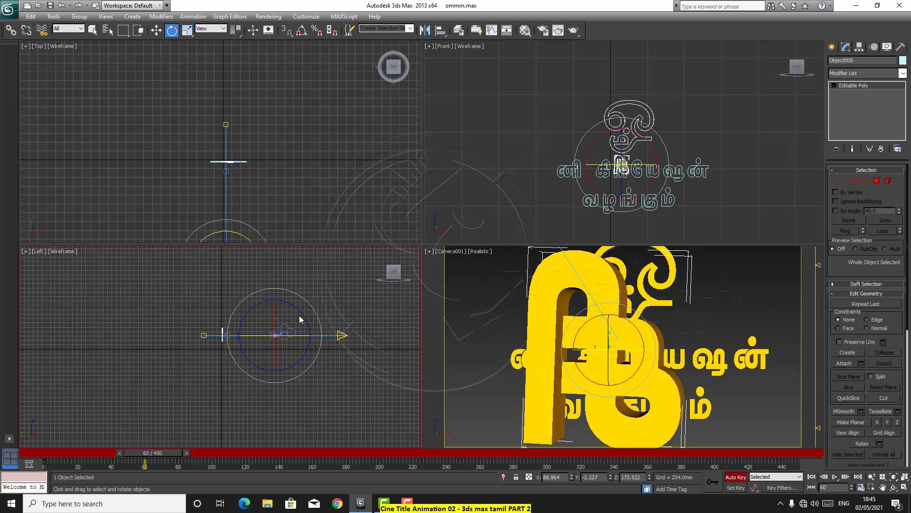
Raise the letter சி to about Z 819 mm and move it past the camera, to about Y -5246 mm
click(156, 30)
drag(314, 335, 321, 335)
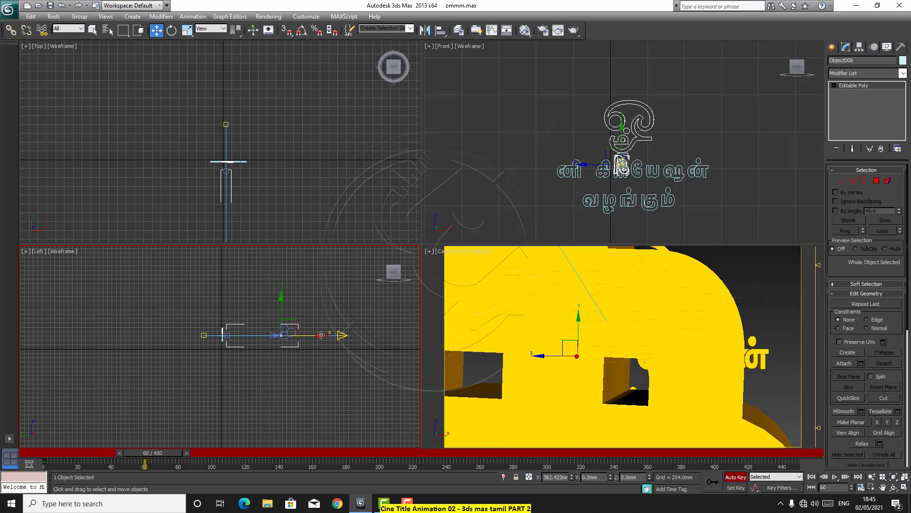
click(171, 30)
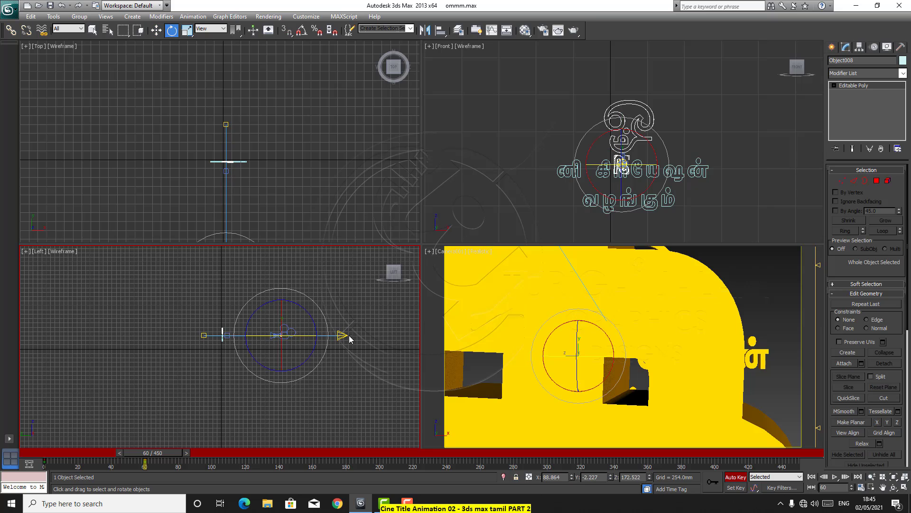
click(156, 30)
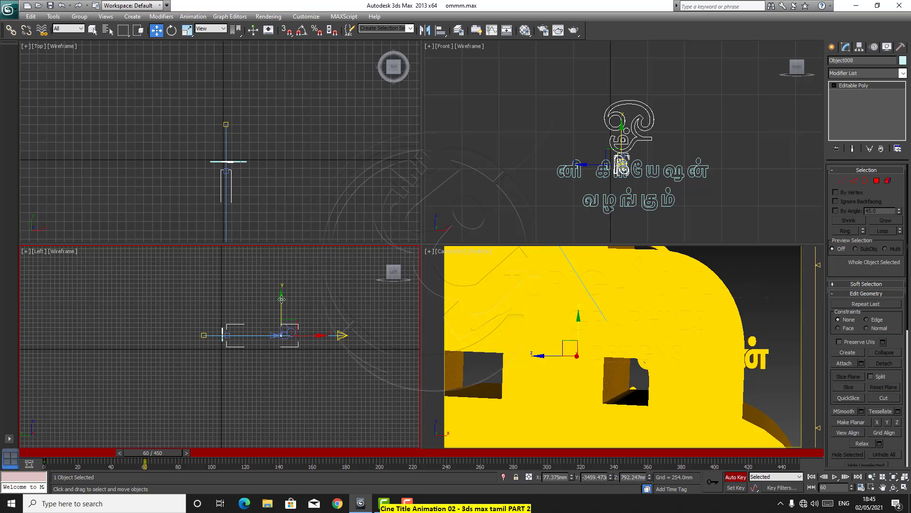
drag(282, 299, 280, 299)
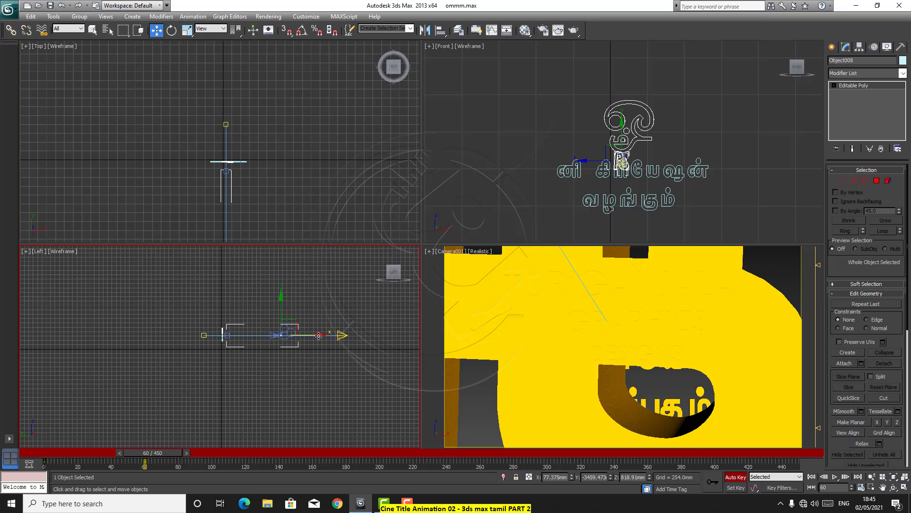
drag(318, 335, 318, 335)
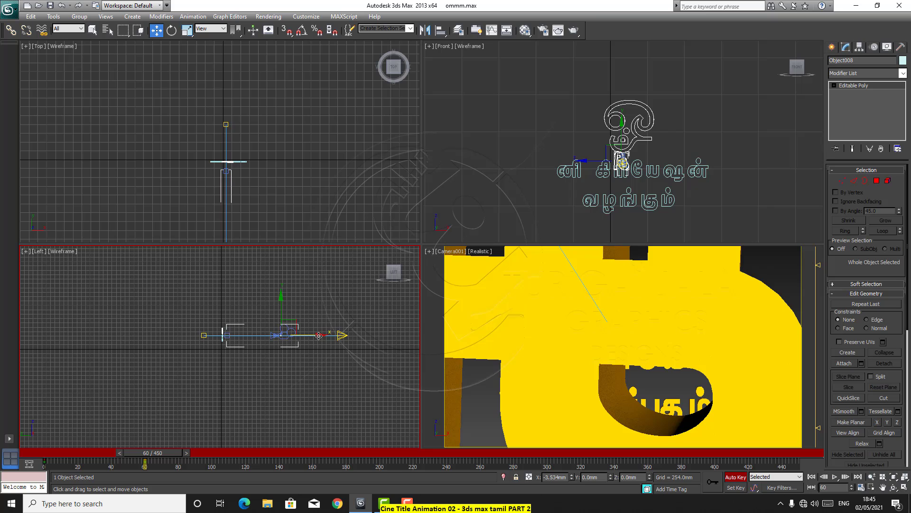
drag(319, 335, 350, 336)
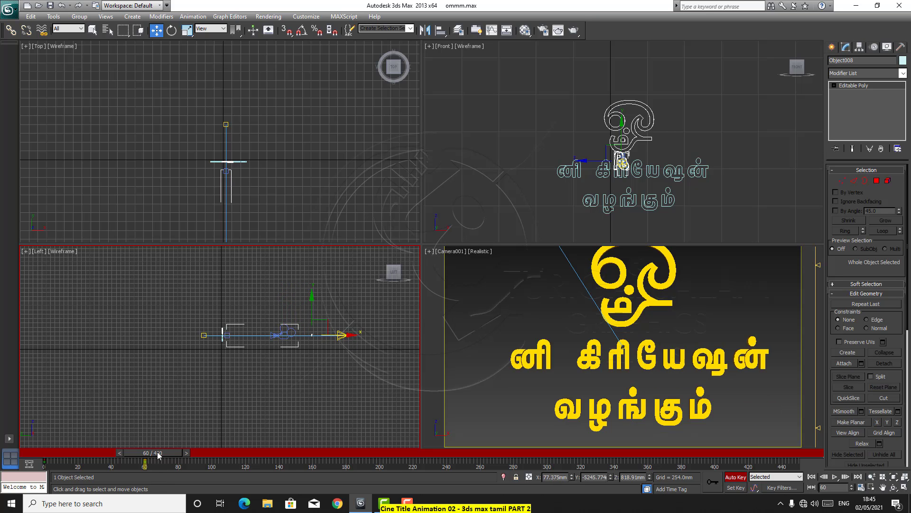
Turn off Auto Key, rearrange the letter's keys so it flies in from frame 0 and lands at frame 60, and scrub through the motion
drag(158, 454, 157, 454)
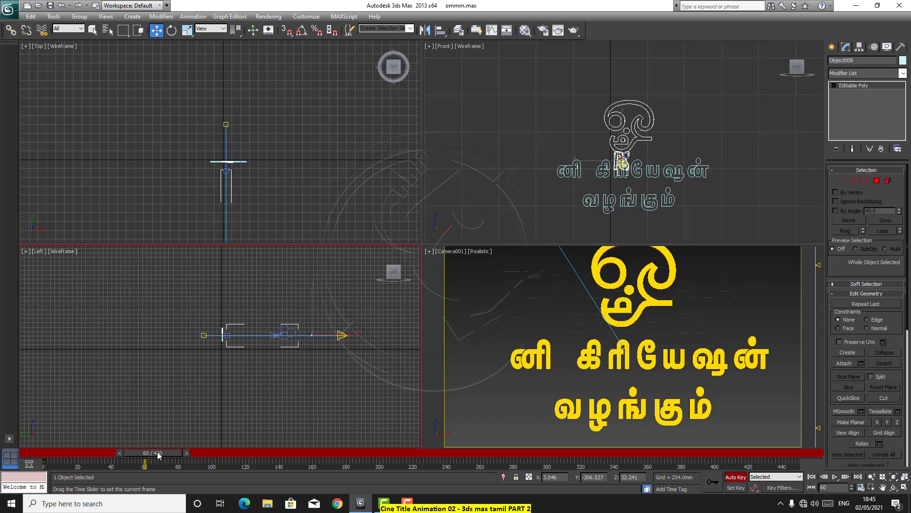
click(737, 478)
mouse_move(152, 453)
mouse_down()
mouse_move(192, 457)
mouse_move(52, 462)
mouse_move(151, 463)
mouse_move(144, 466)
mouse_up()
key(w)
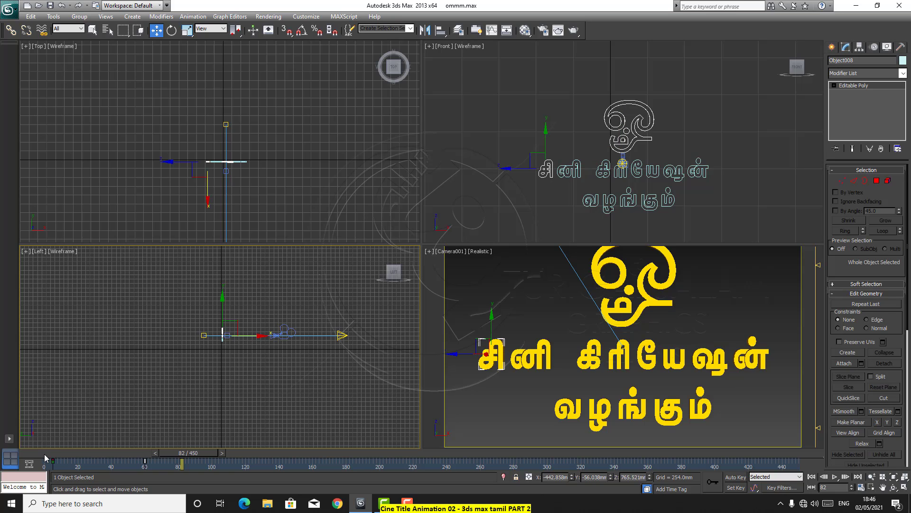
drag(53, 461, 43, 462)
drag(182, 454, 141, 465)
key(w)
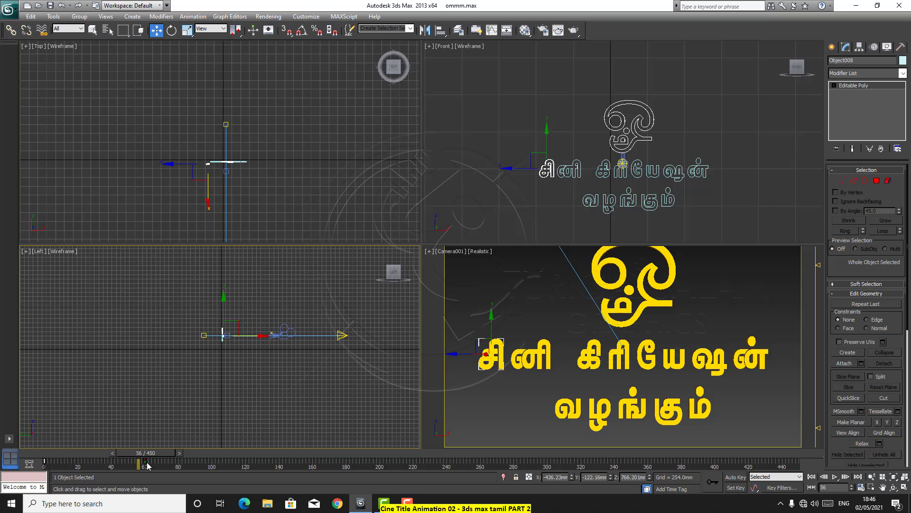
At frame 90 with Auto Key on, move the second letter னி along X to the title's centre, about X 86 mm
click(179, 453)
drag(179, 453, 206, 457)
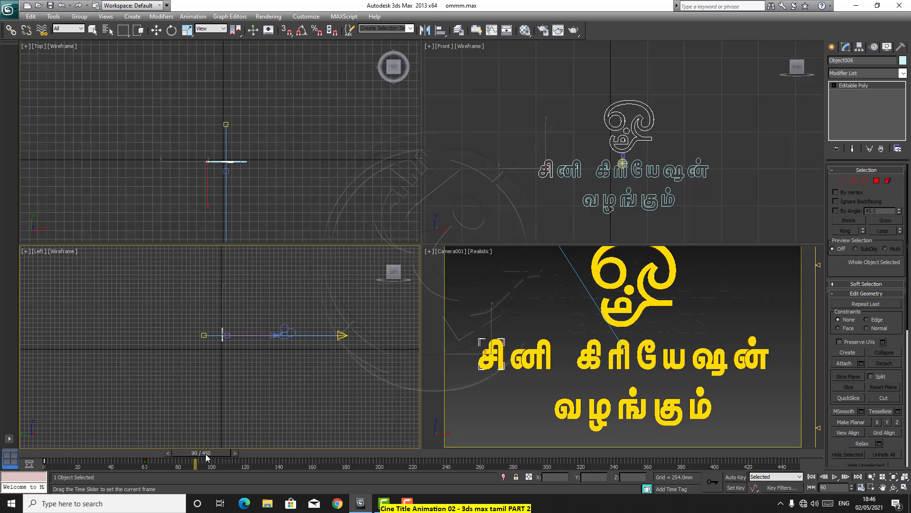
key(w)
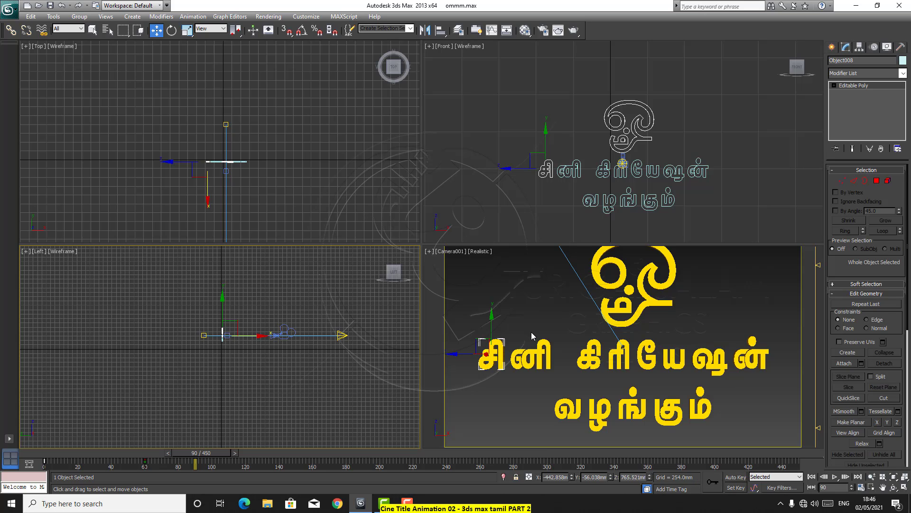
click(735, 477)
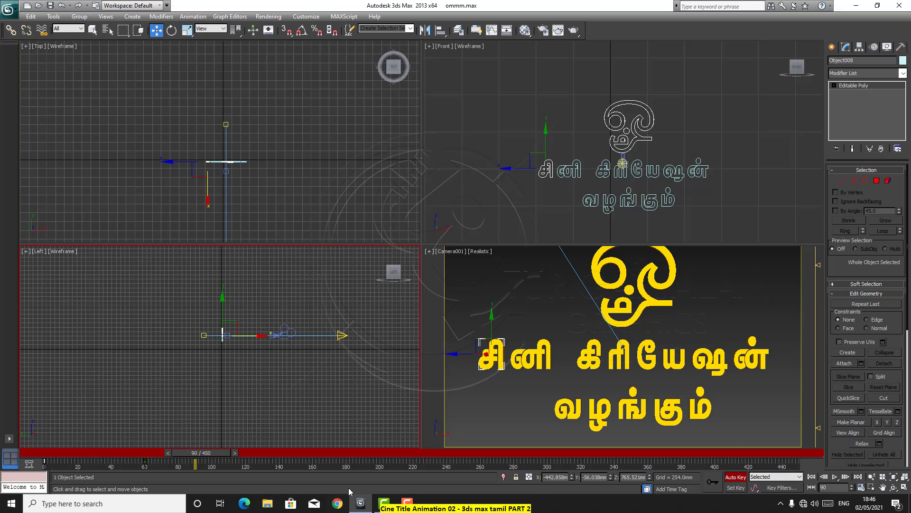
click(522, 366)
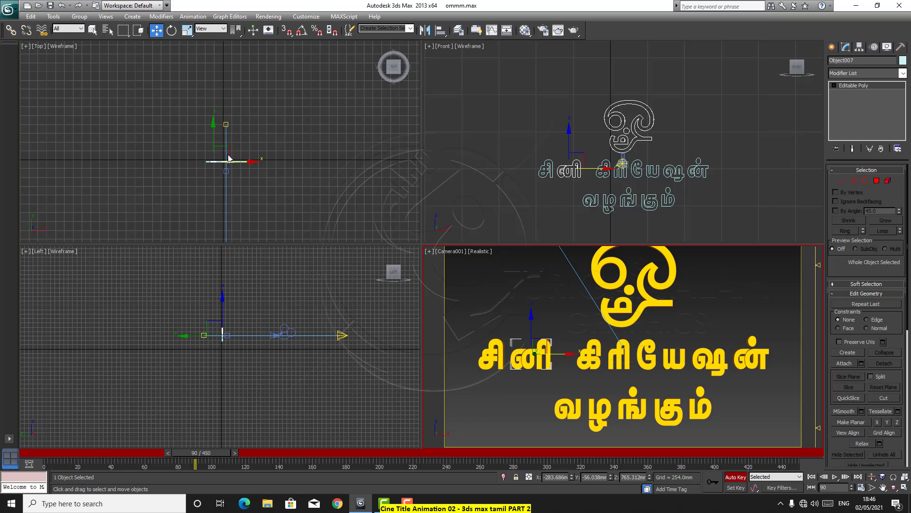
click(215, 134)
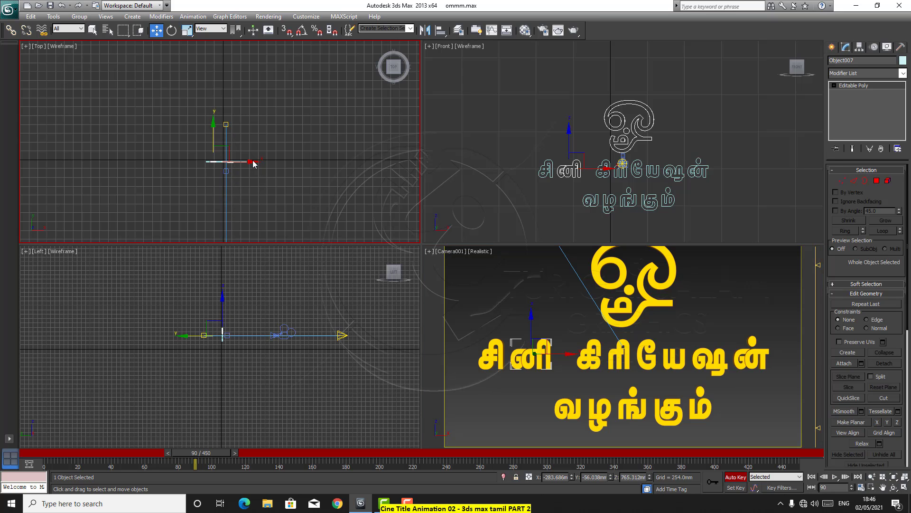
drag(255, 162, 267, 163)
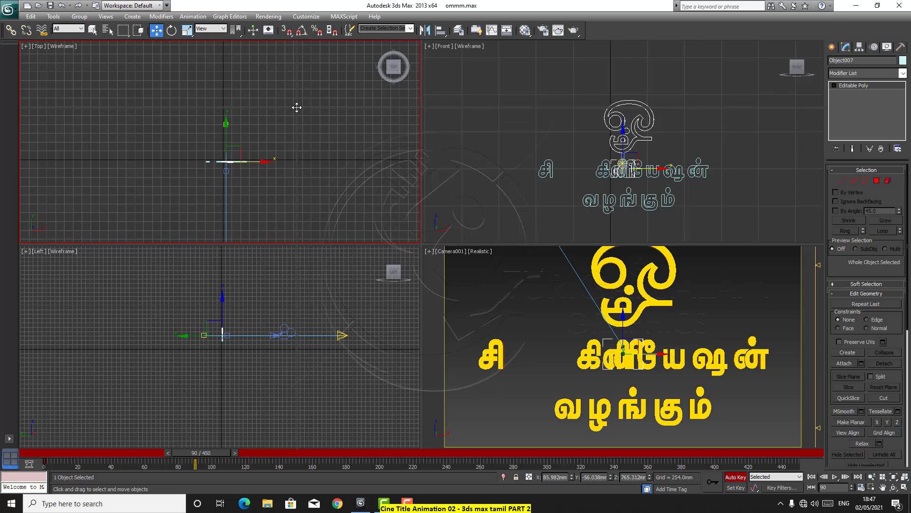
Move the second letter னி about 756 mm toward the camera at frame 90
drag(299, 104, 299, 105)
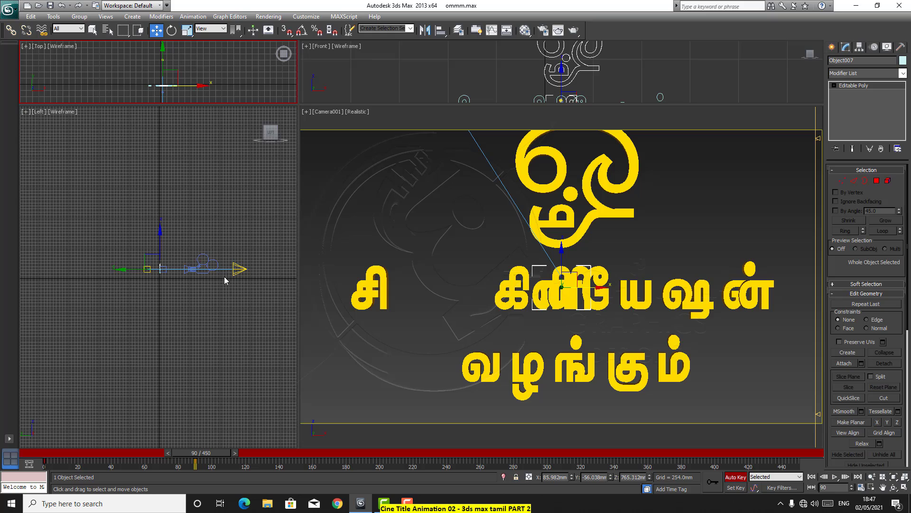
click(160, 235)
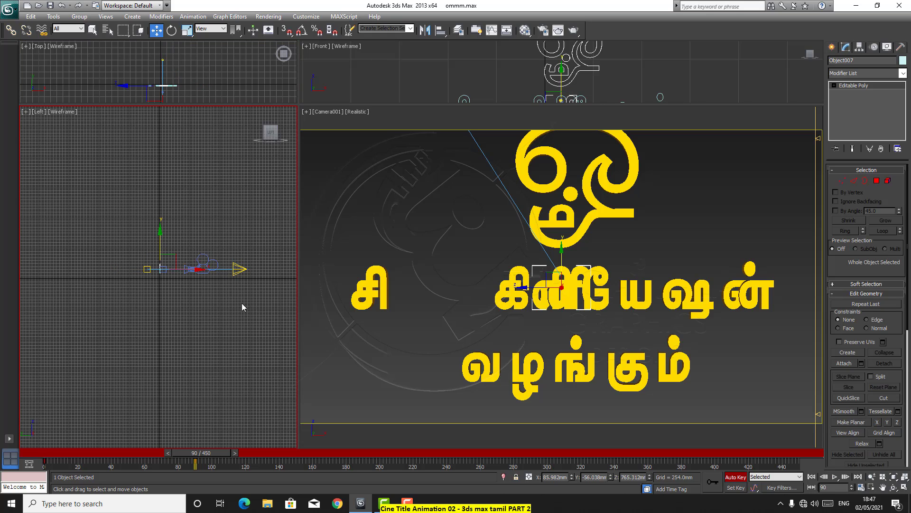
scroll(162, 266, up, 2)
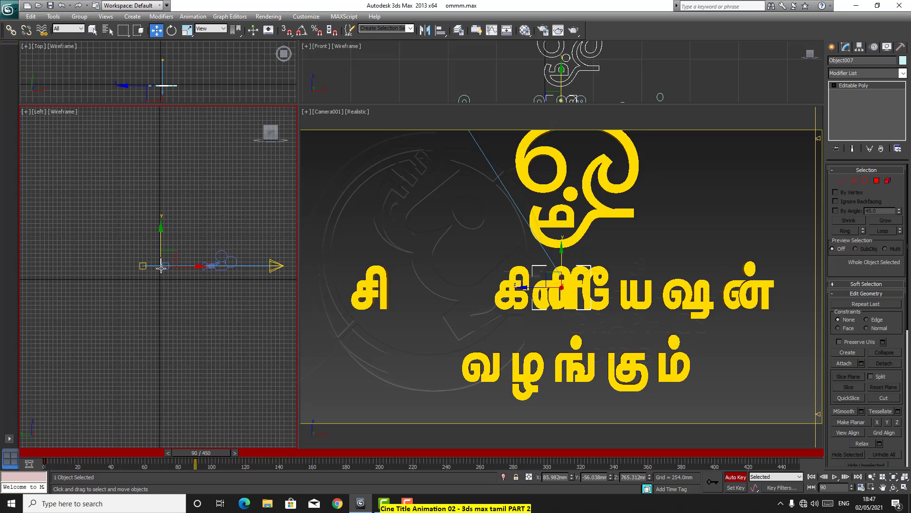
scroll(161, 268, down, 2)
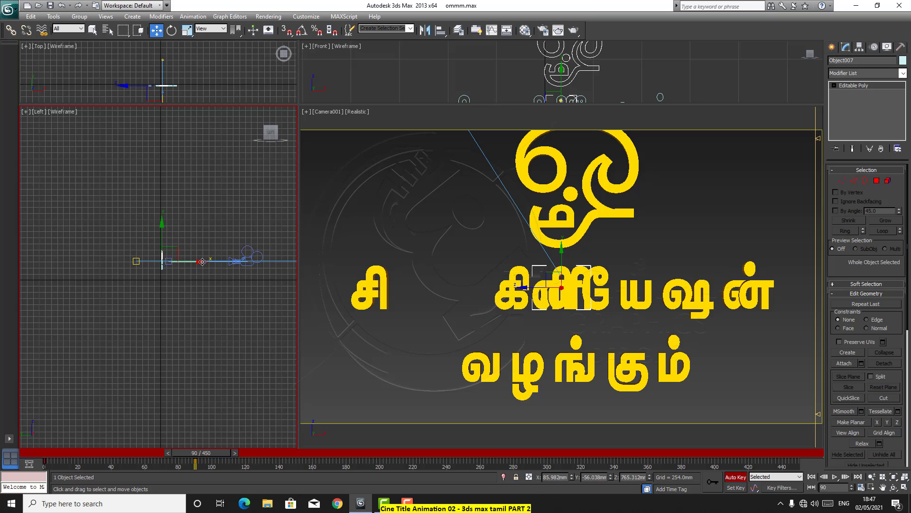
drag(202, 262, 221, 263)
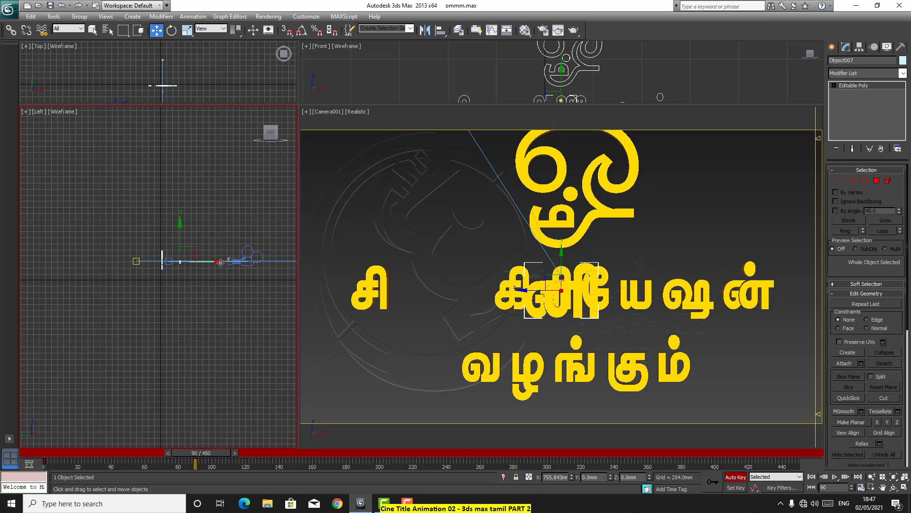
Spin the letter னி in two turns, the second about 70°, moving it to about Y -1427 mm between them
click(171, 30)
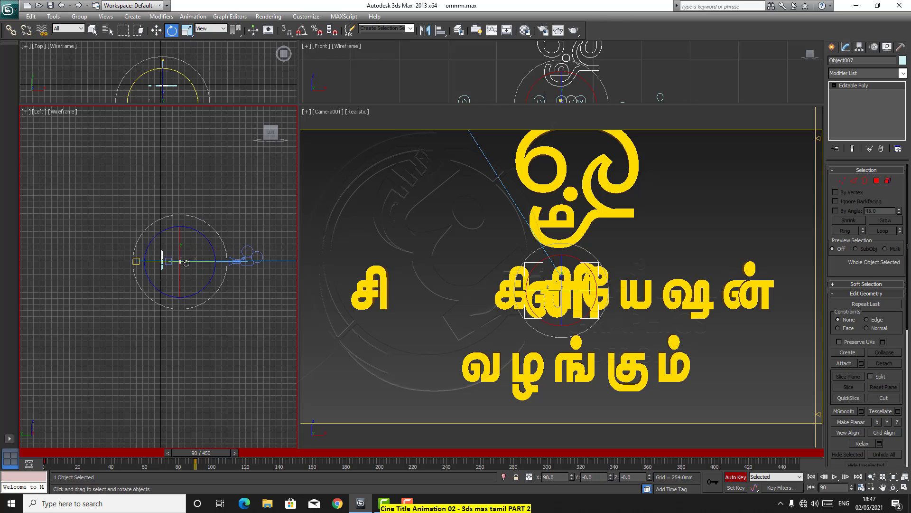
drag(186, 263, 231, 263)
key(w)
key(e)
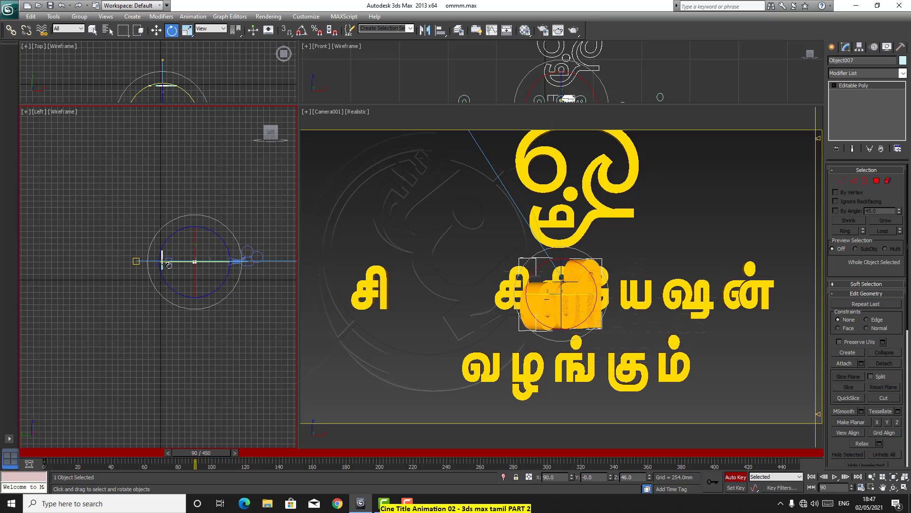
drag(170, 261, 236, 275)
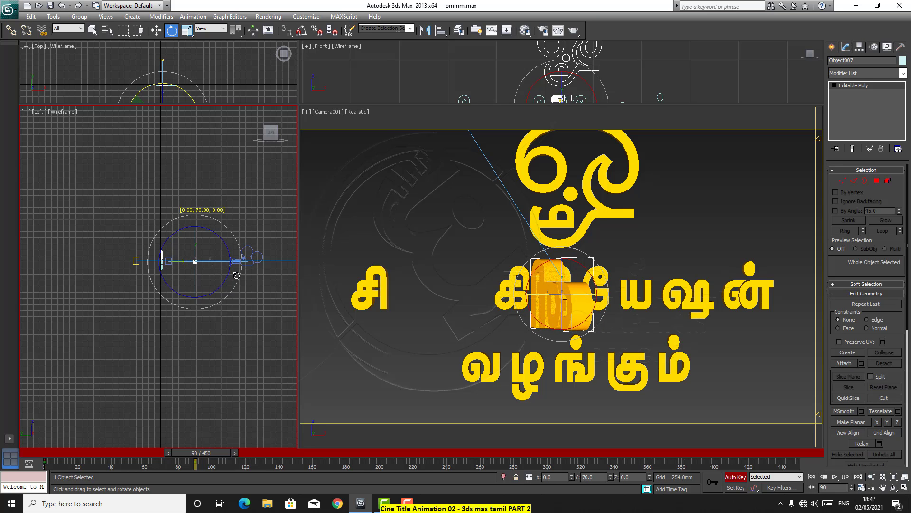
Bring the letter னி closer to the camera, to about Y -2516 mm
key(w)
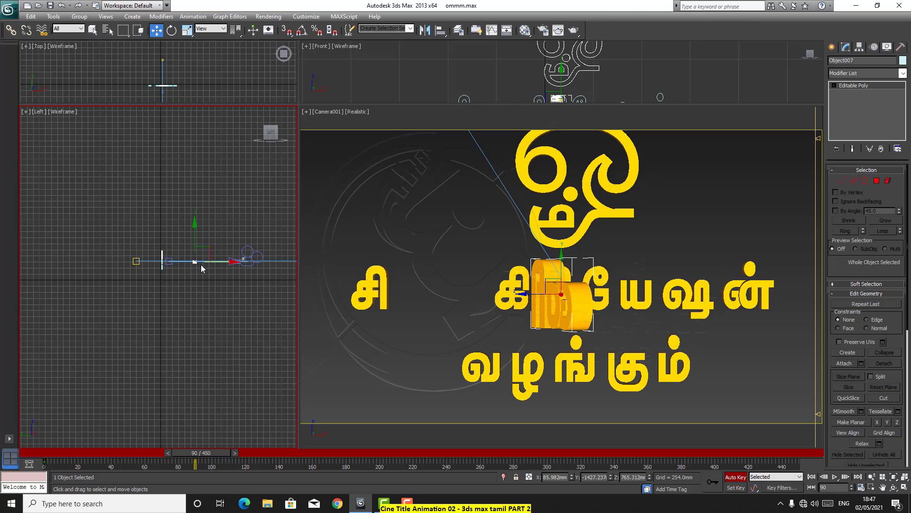
drag(230, 262, 300, 271)
click(171, 31)
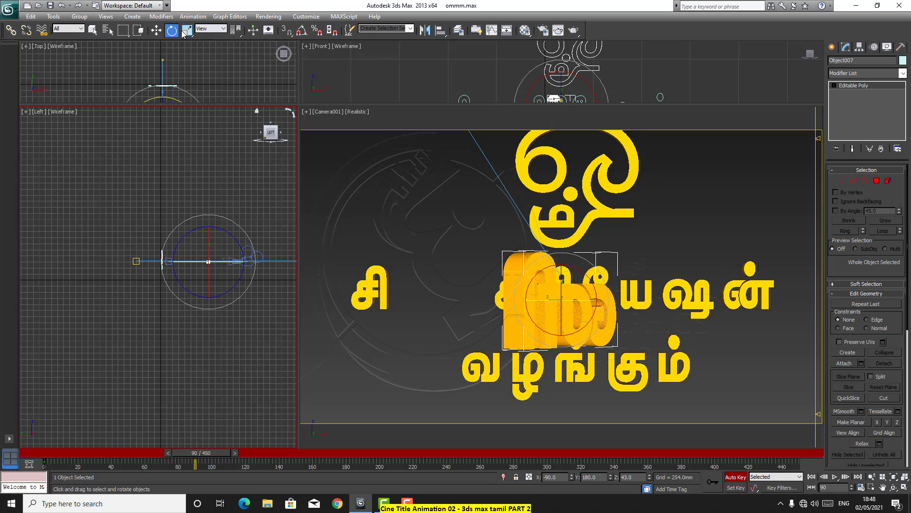
click(156, 30)
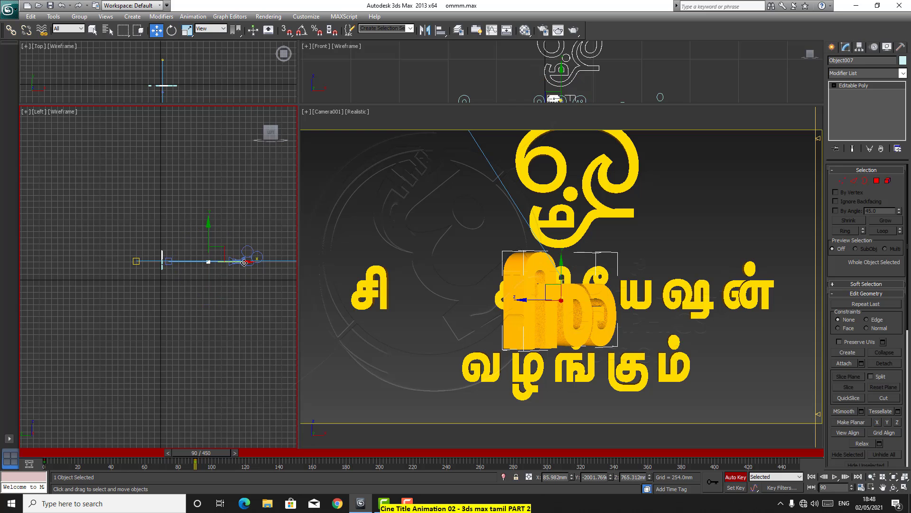
drag(244, 262, 256, 263)
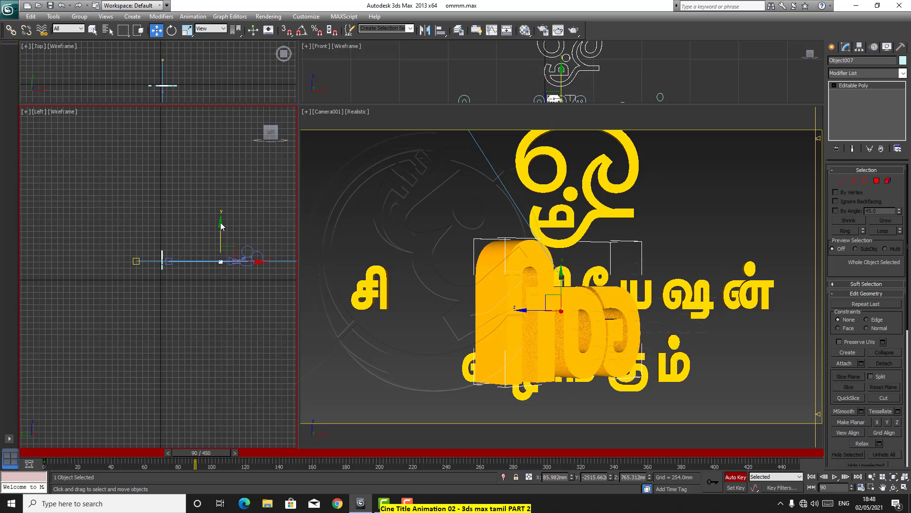
Spin the letter னி to about -40.5° on Z and move it closer, to about Y -2850 mm
click(172, 31)
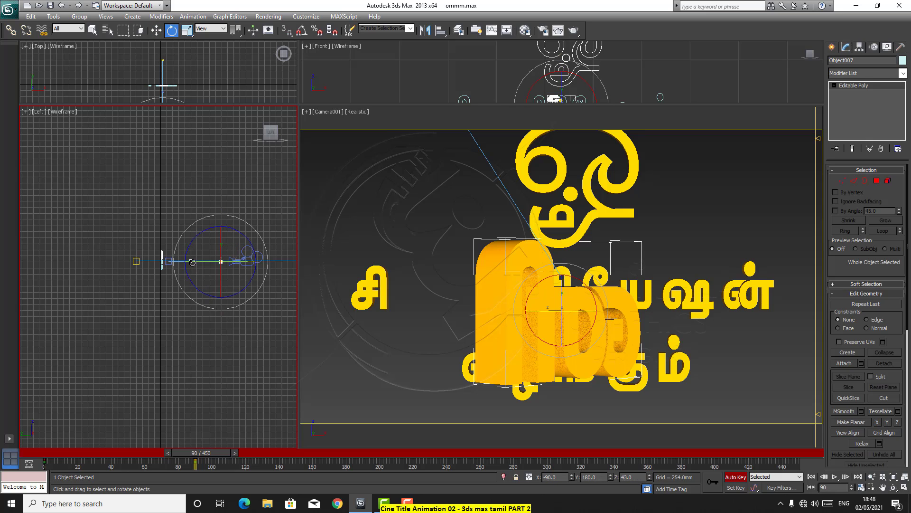
drag(192, 263, 282, 284)
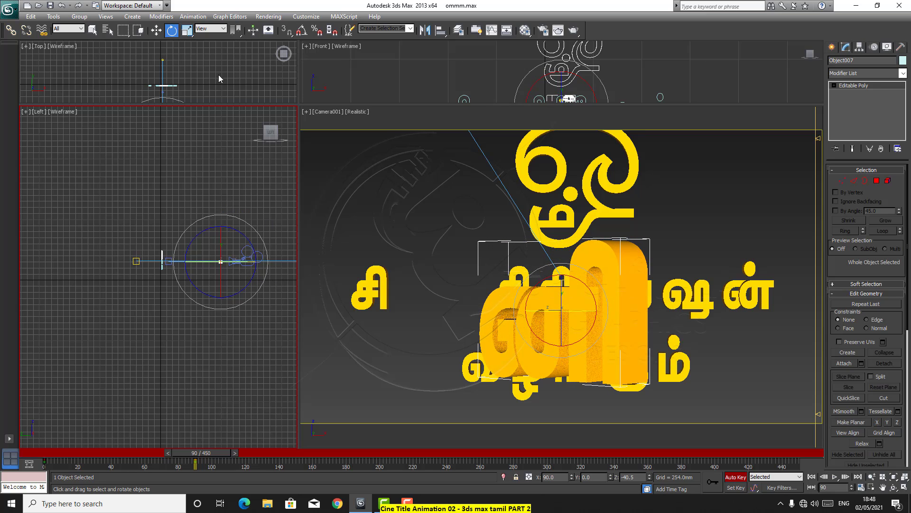
key(w)
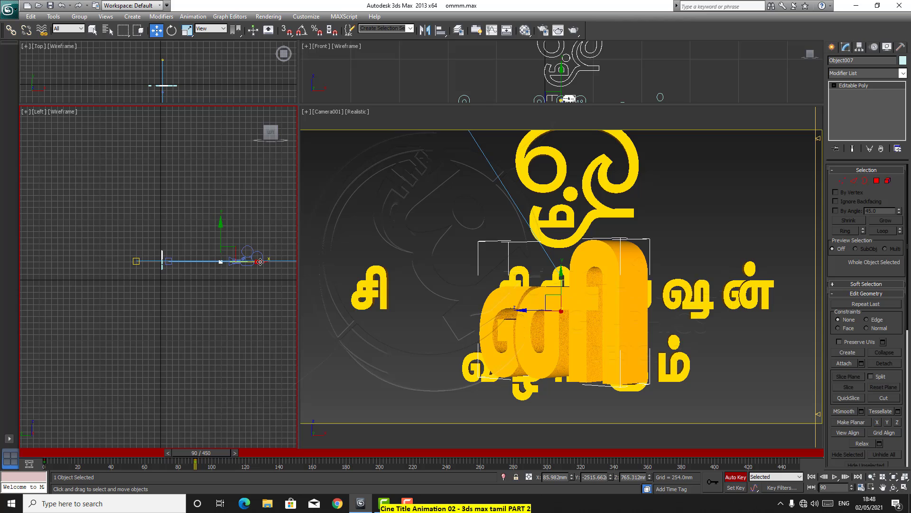
drag(261, 262, 268, 263)
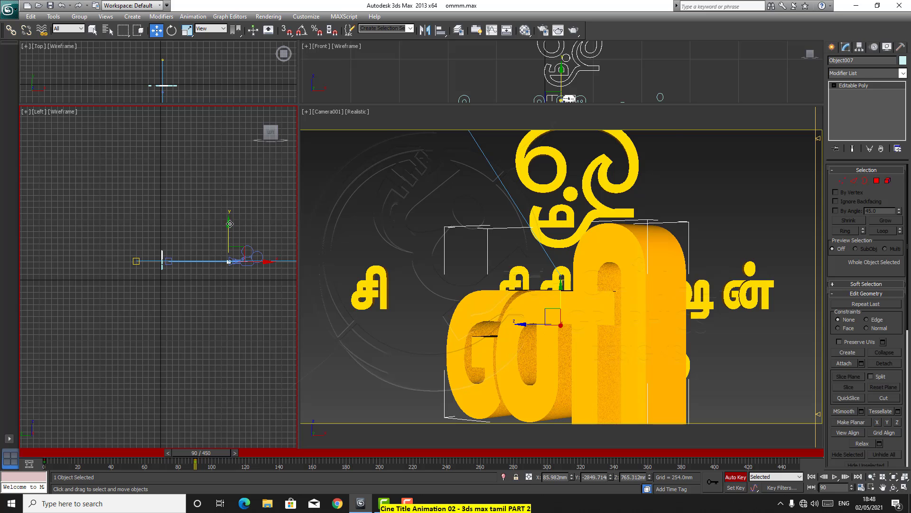
Raise the letter னி to about Z 785 mm and turn it nearly face-on to the camera
drag(230, 224, 232, 223)
click(171, 29)
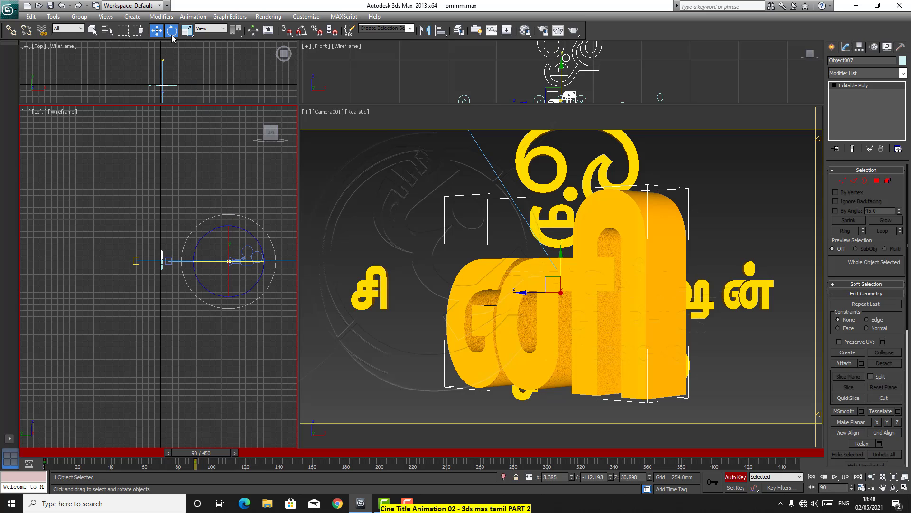
drag(208, 262, 269, 261)
key(w)
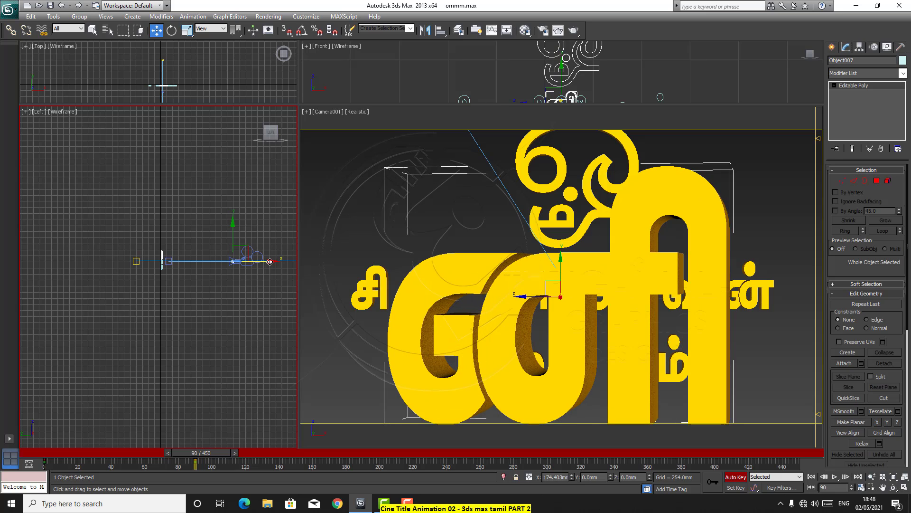
key(e)
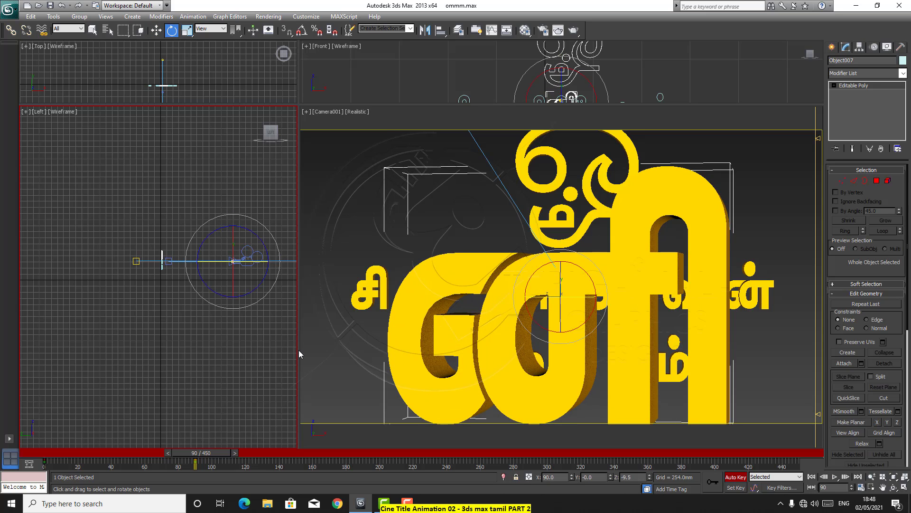
drag(219, 264, 210, 259)
Move the letter னி to about Y -3432 mm and raise it to about Z 797 mm
click(157, 30)
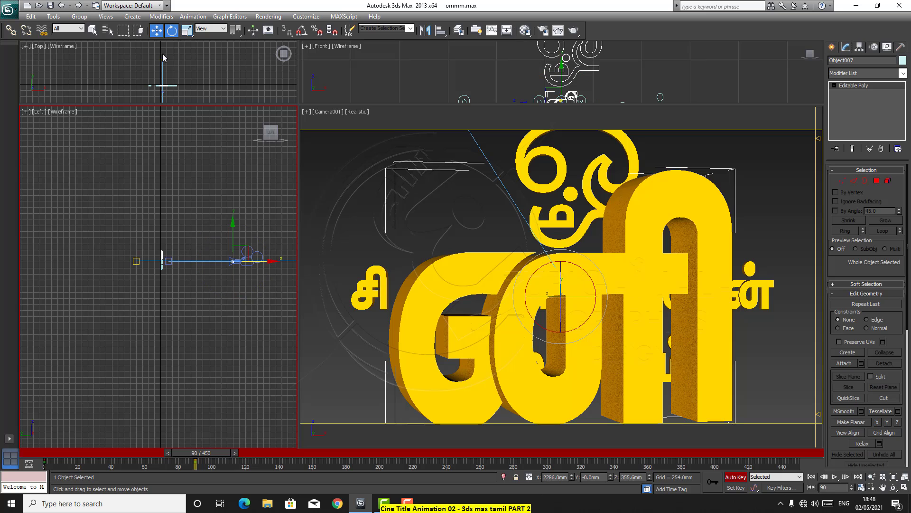
drag(273, 260, 277, 260)
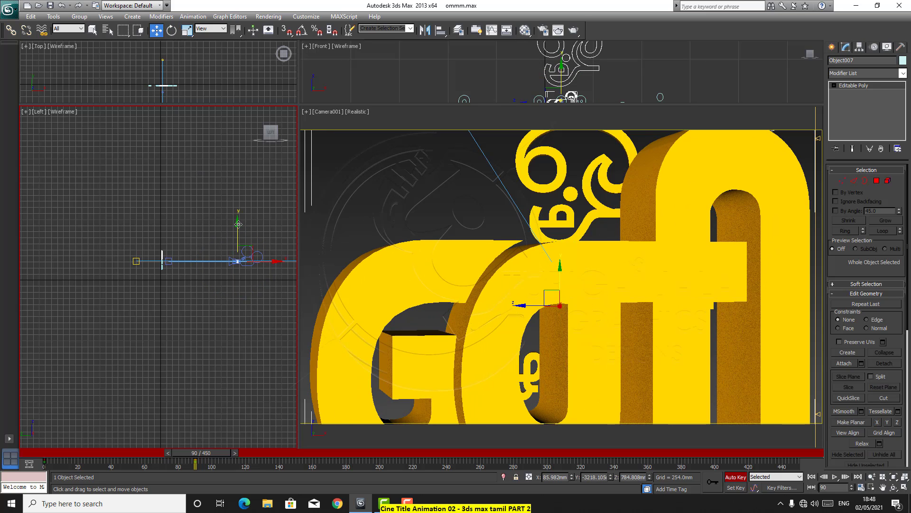
drag(238, 224, 242, 224)
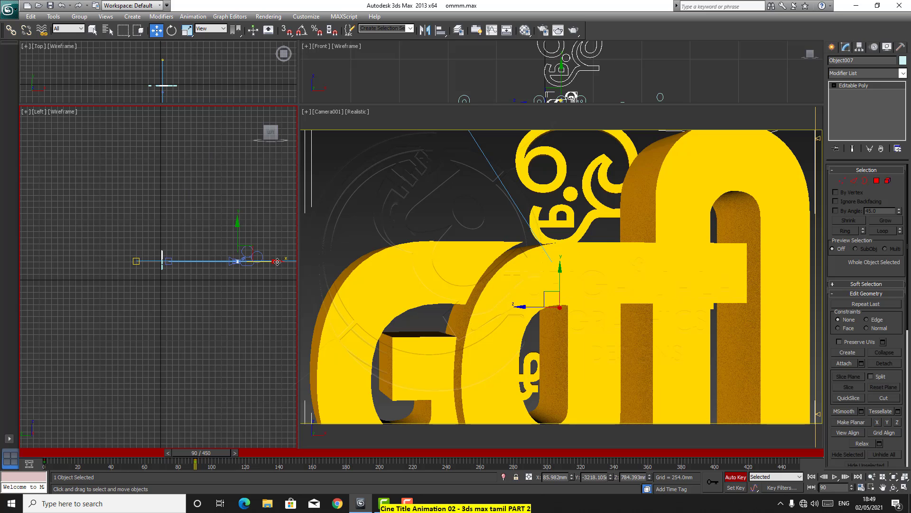
drag(277, 261, 282, 262)
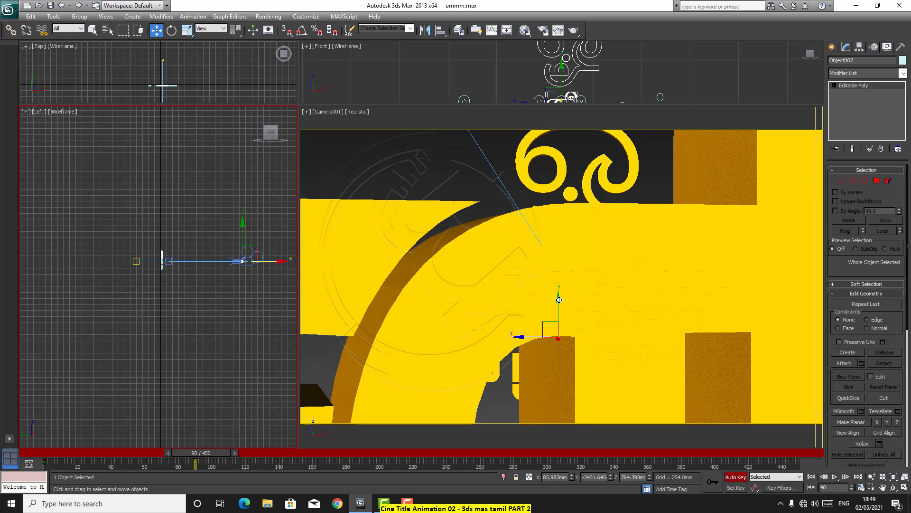
drag(559, 299, 554, 222)
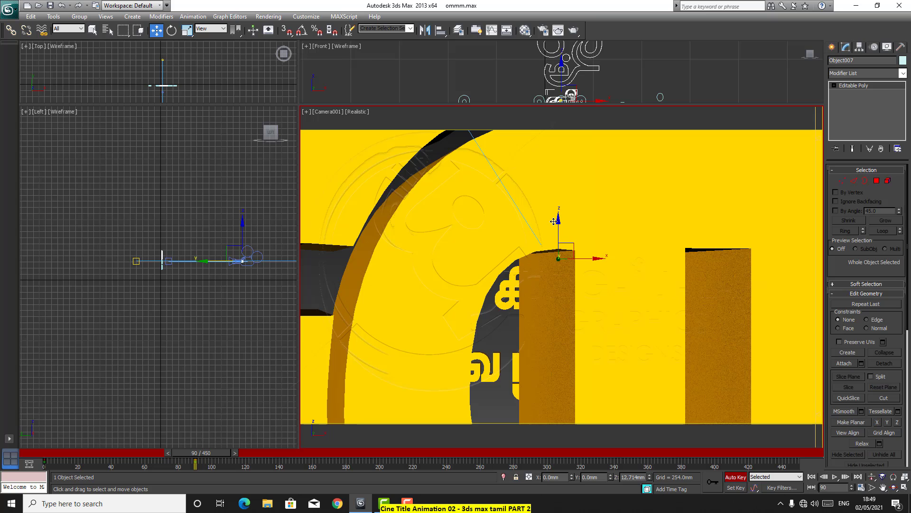
Move the letter னி past the camera to about Y -4361 mm and turn off Auto Key
click(205, 260)
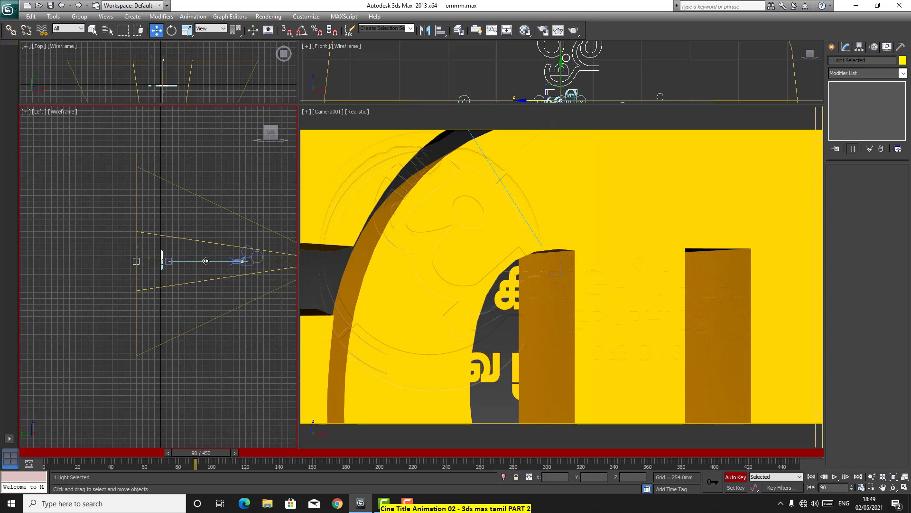
click(430, 264)
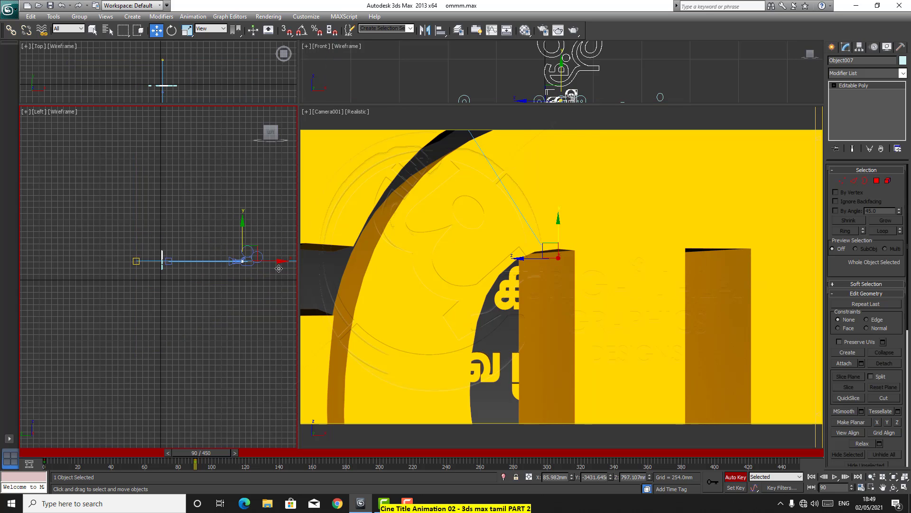
drag(280, 261, 302, 263)
click(735, 478)
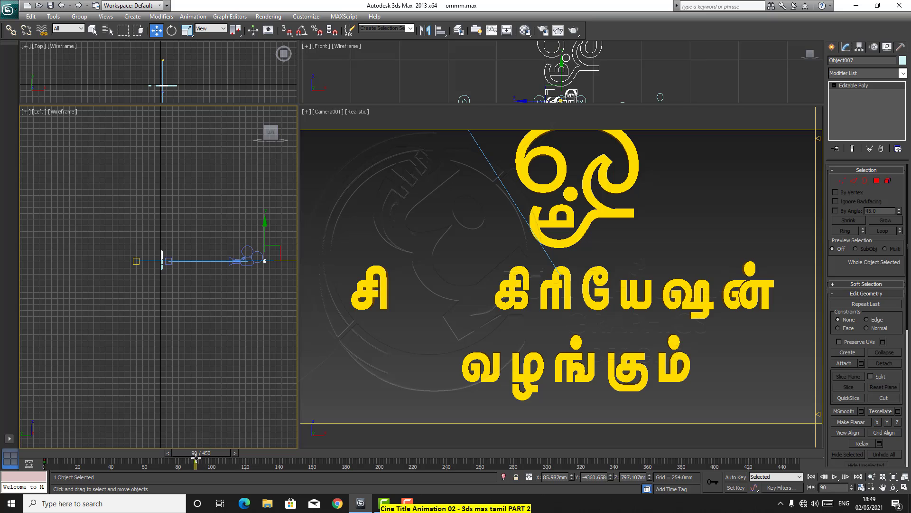
Rearrange the letter's keys so it flies in from frame 0 and lands at frame 90, and scrub back to frame 44
mouse_move(195, 454)
mouse_down()
mouse_move(249, 457)
mouse_move(45, 464)
mouse_move(195, 466)
mouse_up()
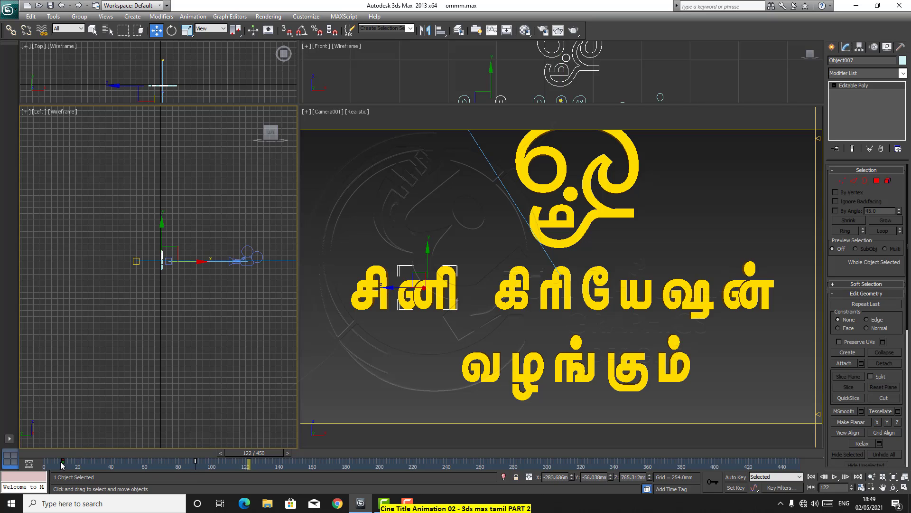
drag(62, 461, 43, 461)
drag(252, 453, 134, 495)
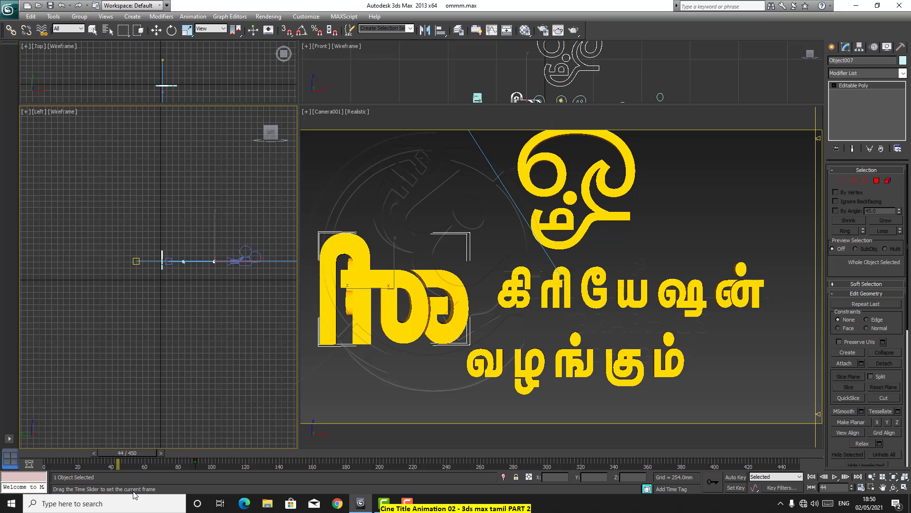
Try an Auto Key position for the letter னி at frame 44, about X -31 mm, scrub through the motion, and undo it
key(w)
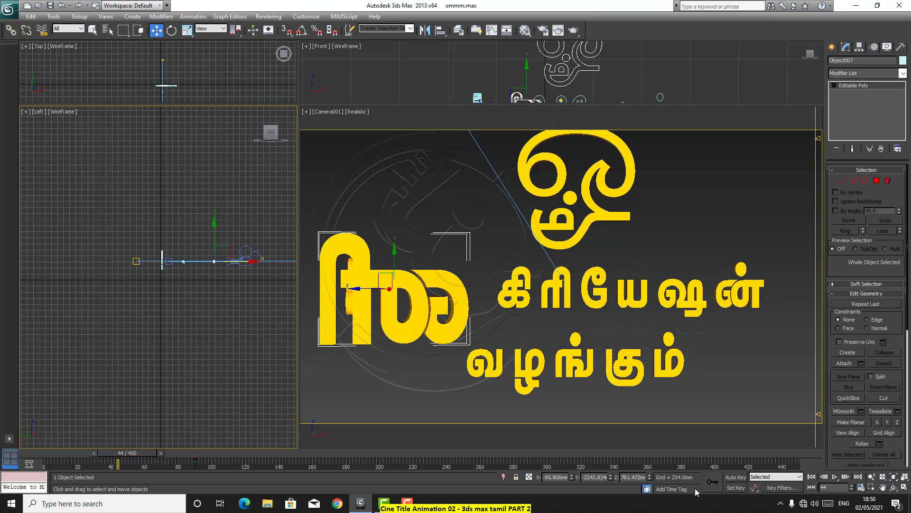
click(736, 477)
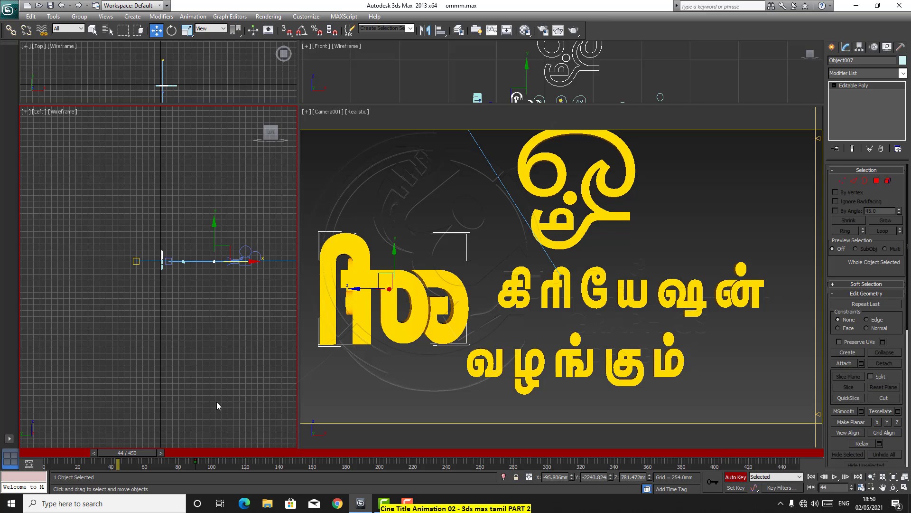
drag(357, 288, 417, 288)
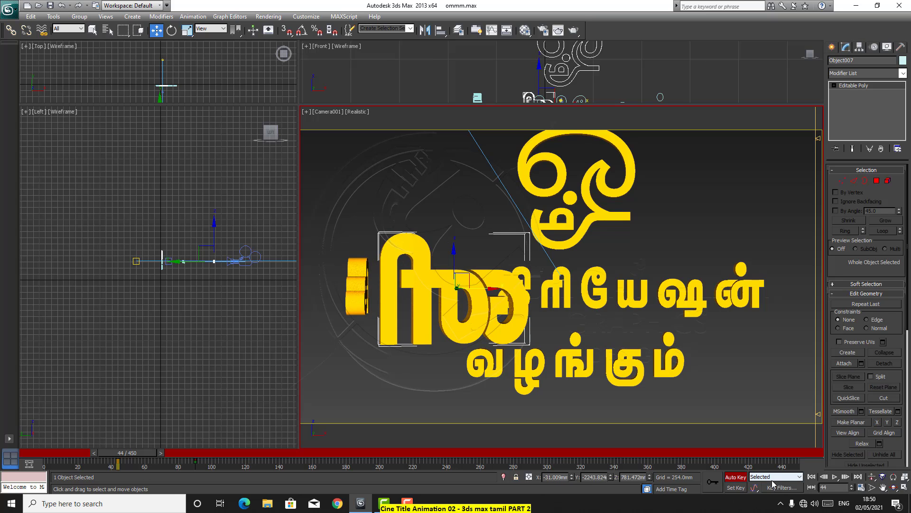
click(736, 477)
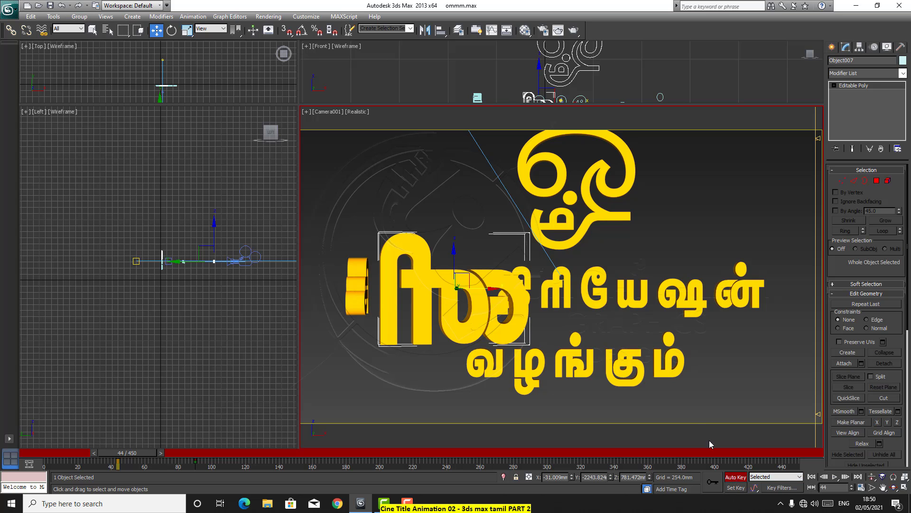
drag(122, 454, 55, 455)
drag(86, 460, 142, 469)
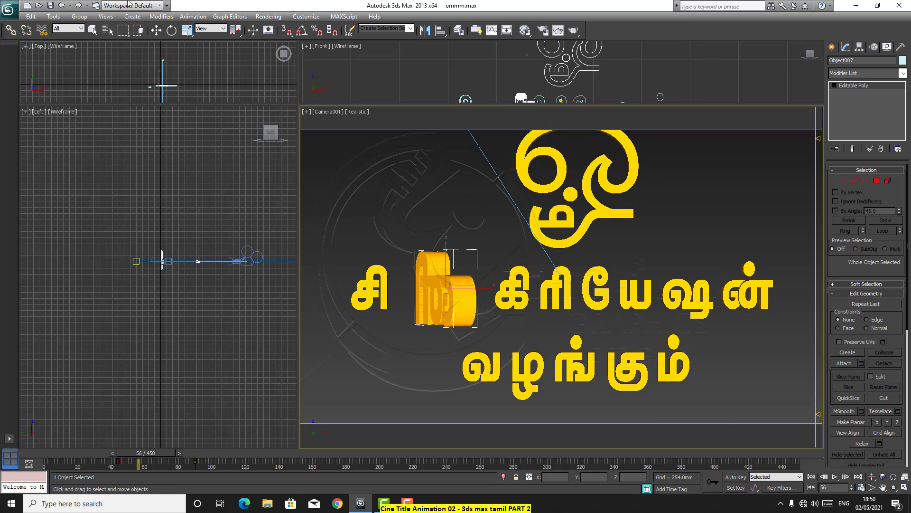
key(w)
click(62, 7)
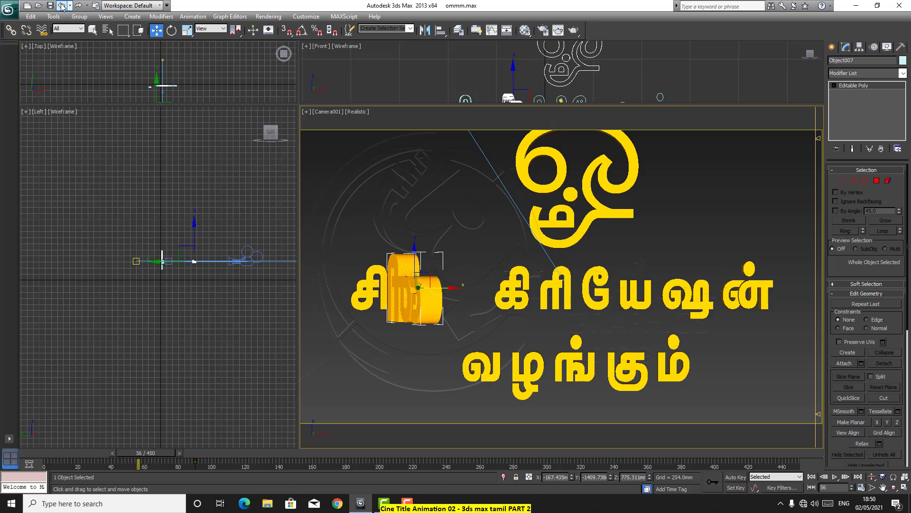
Scrub through the motion of the letter னி, go to frame 120, turn on Auto Key and select the letter கி
drag(155, 456, 133, 459)
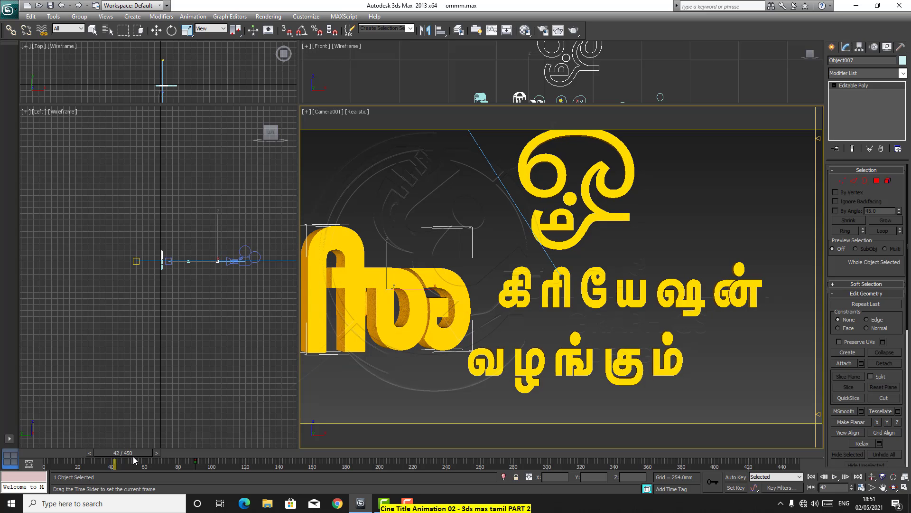
drag(133, 460, 261, 491)
key(w)
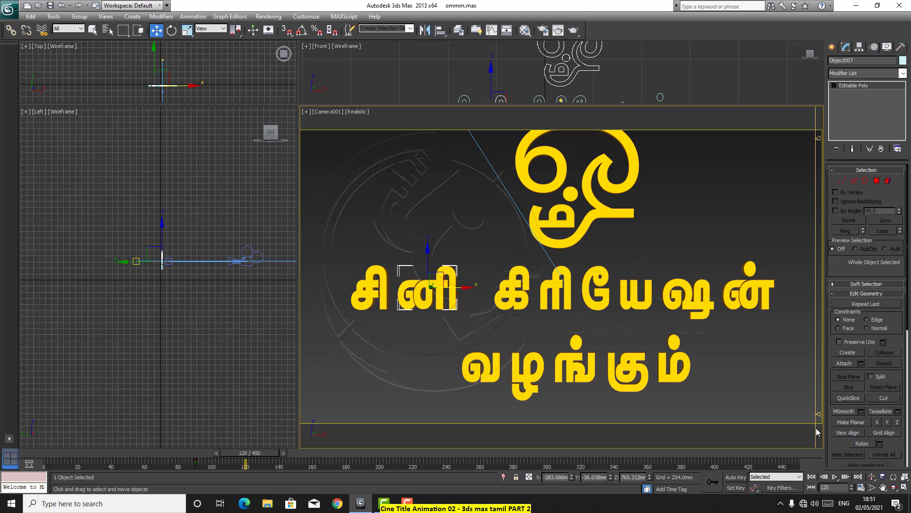
click(739, 479)
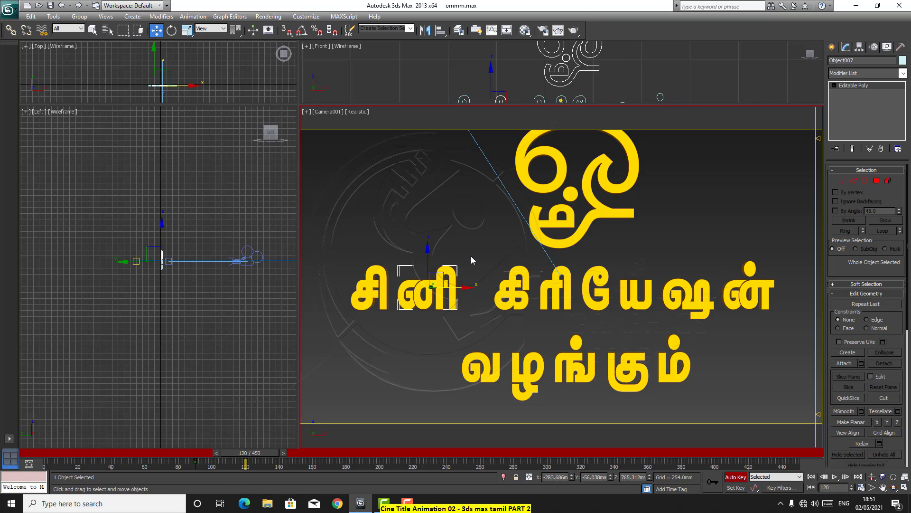
click(511, 302)
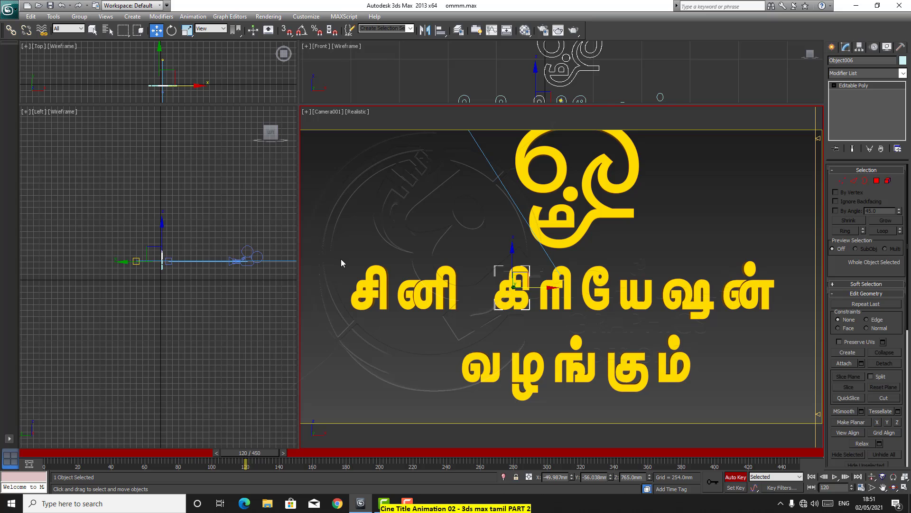
Move the letter கி toward the camera to about Y -752 mm
click(126, 265)
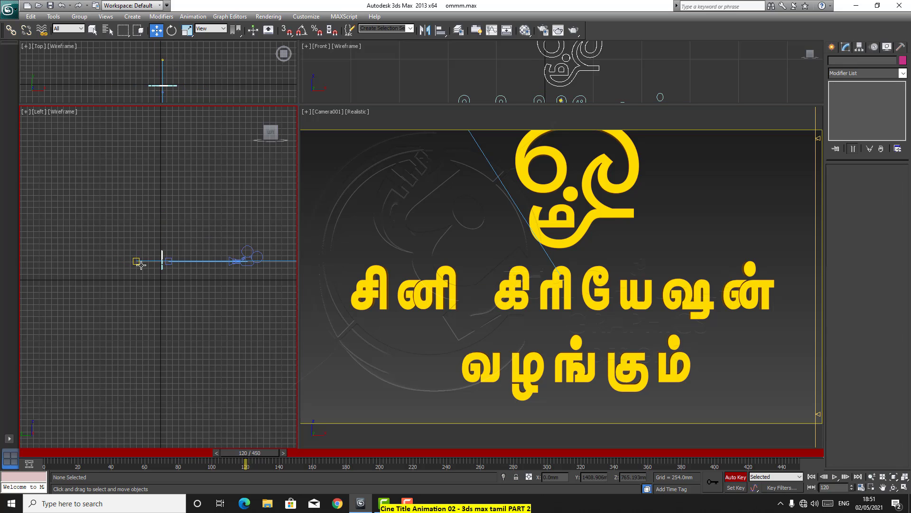
click(510, 298)
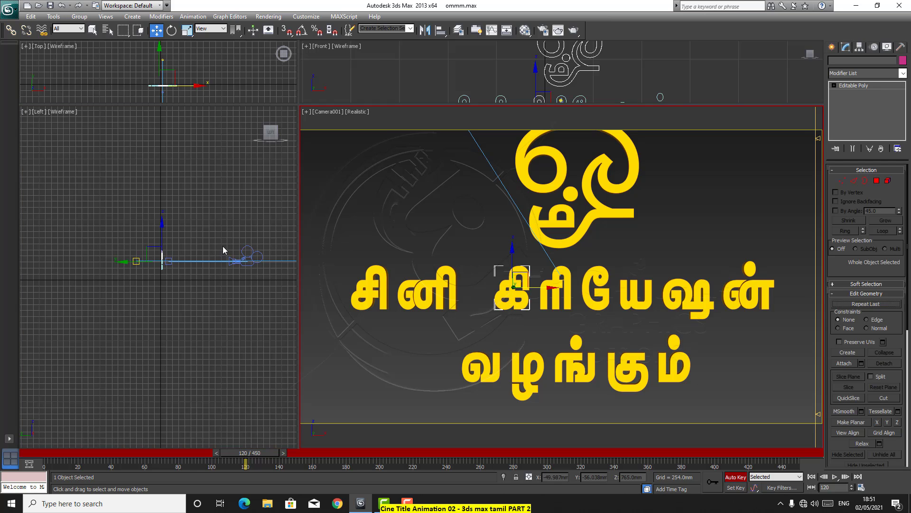
click(162, 225)
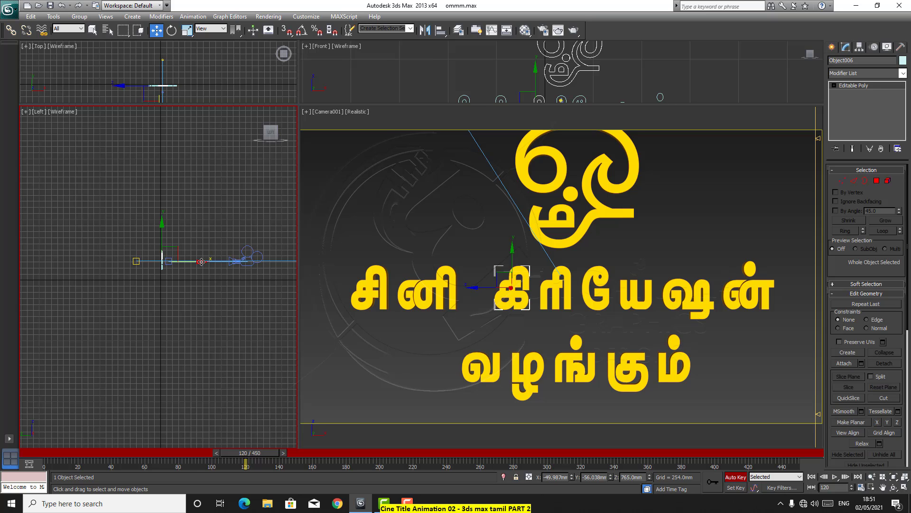
drag(201, 261, 217, 264)
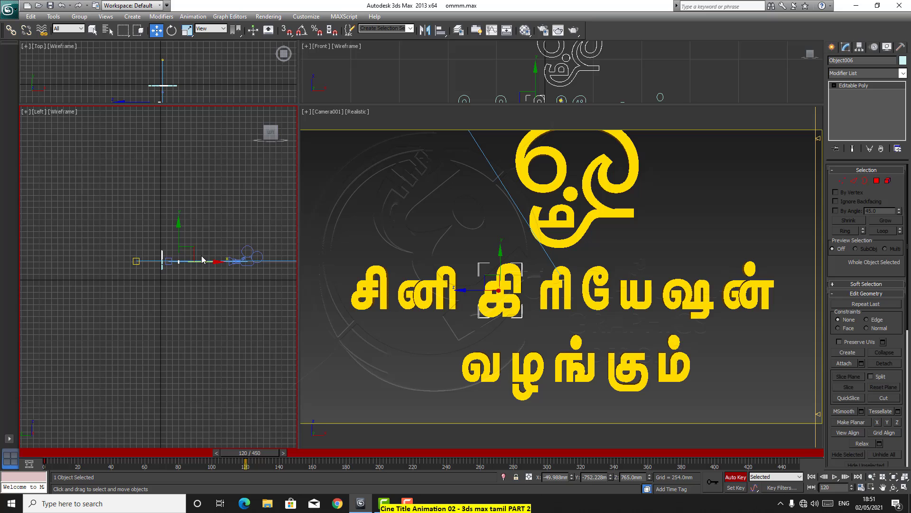
Make the Top viewport slightly taller and shift the letter கி sideways to about X 108 mm
click(123, 102)
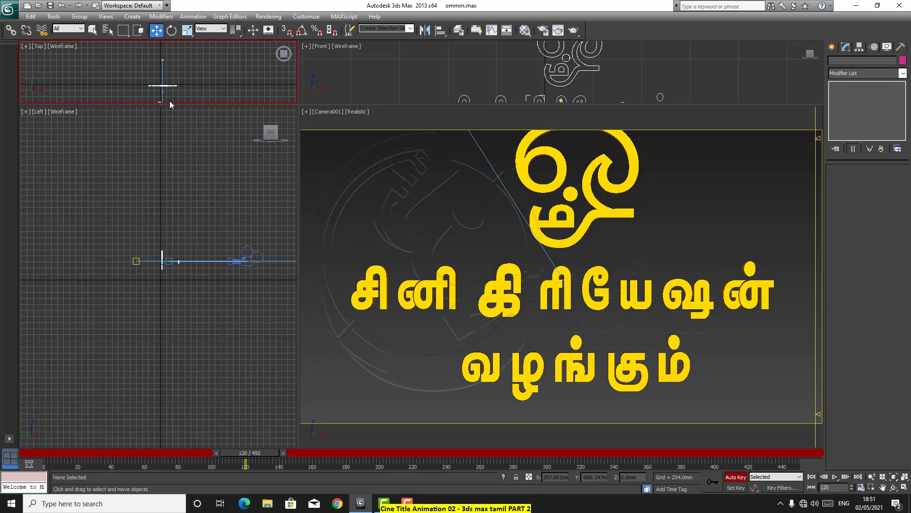
click(178, 261)
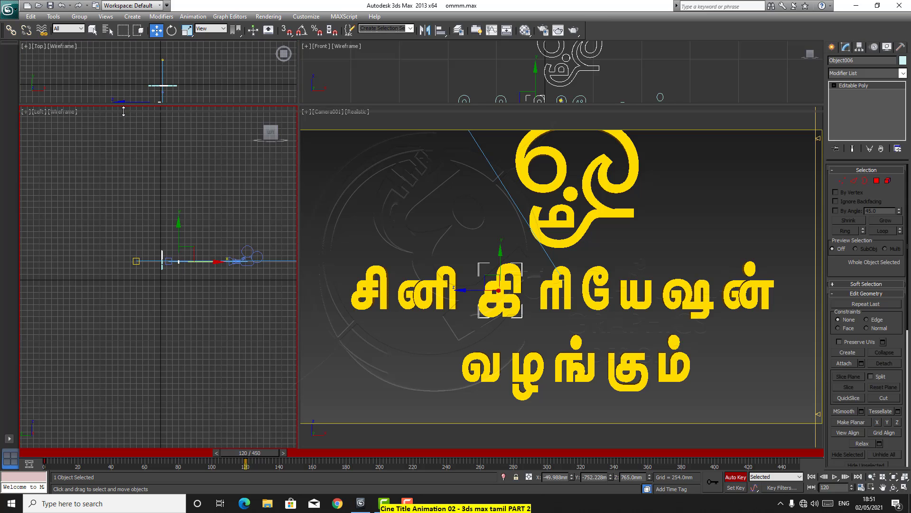
drag(123, 104, 123, 123)
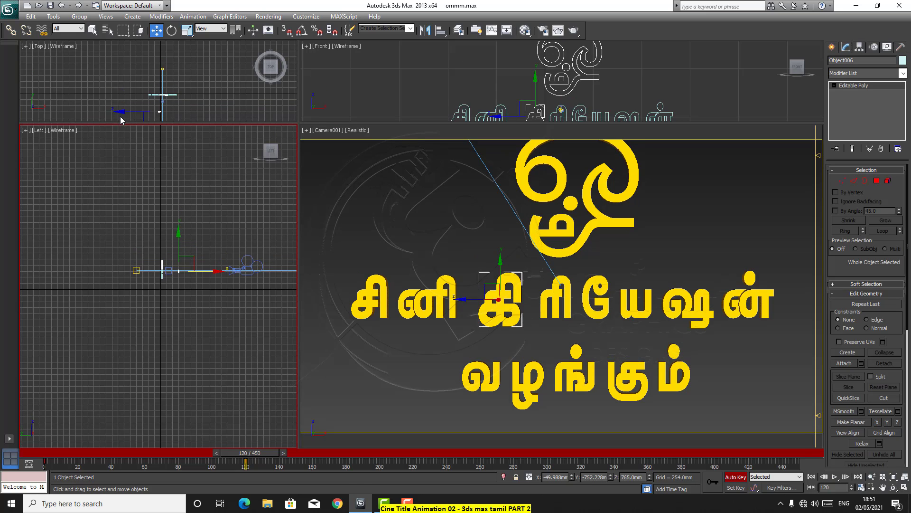
click(122, 113)
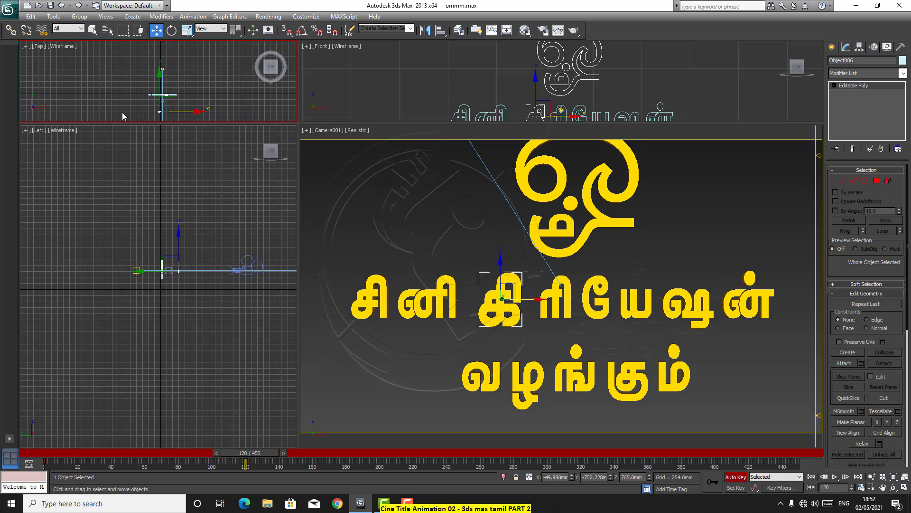
click(158, 111)
drag(196, 112, 198, 114)
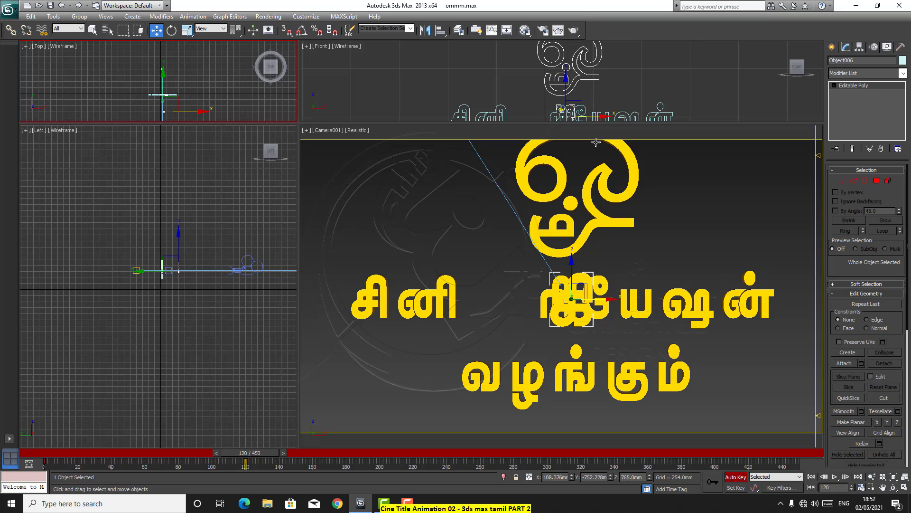
Move the letter கி closer to the camera at about Y -1348 mm and place it at a height of about Z 773 mm
click(566, 82)
drag(566, 81, 567, 65)
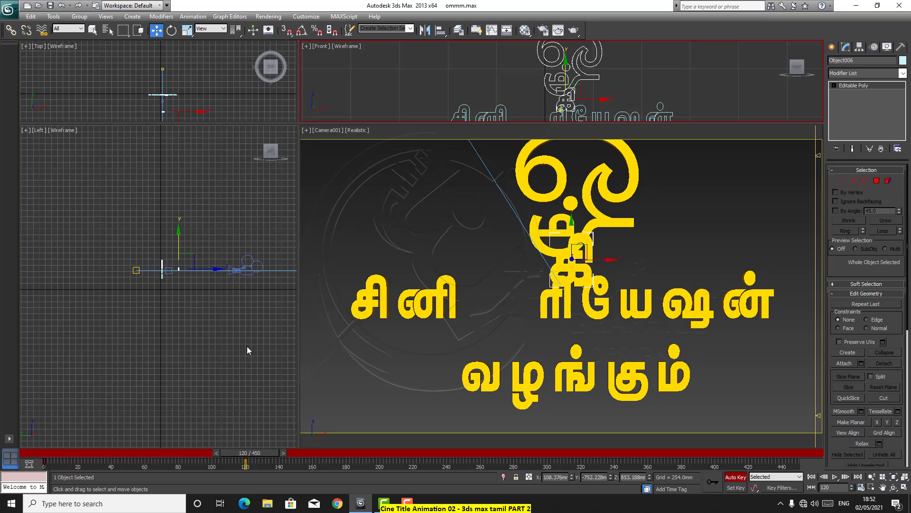
click(218, 269)
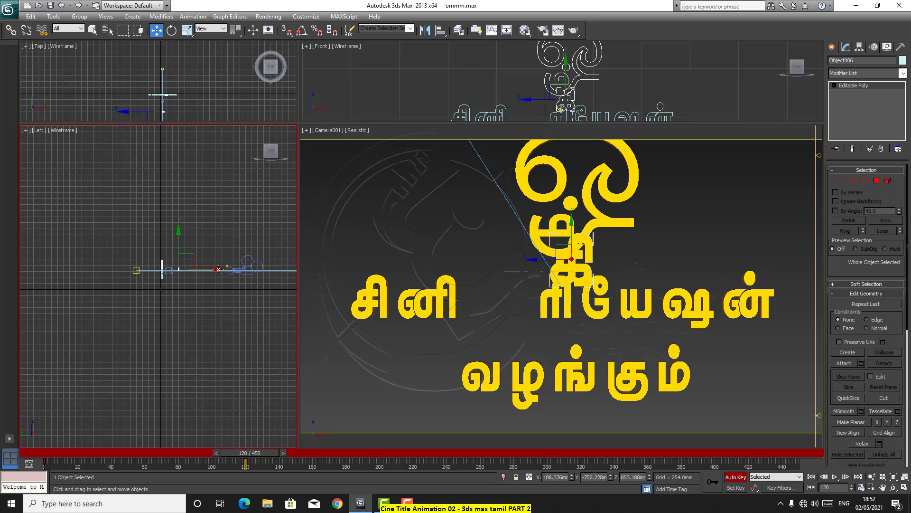
drag(218, 269, 232, 269)
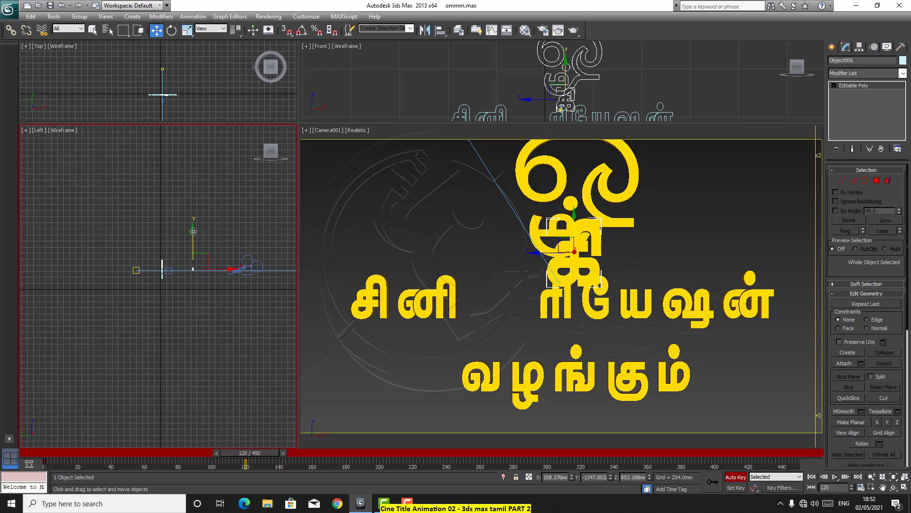
drag(193, 233, 192, 233)
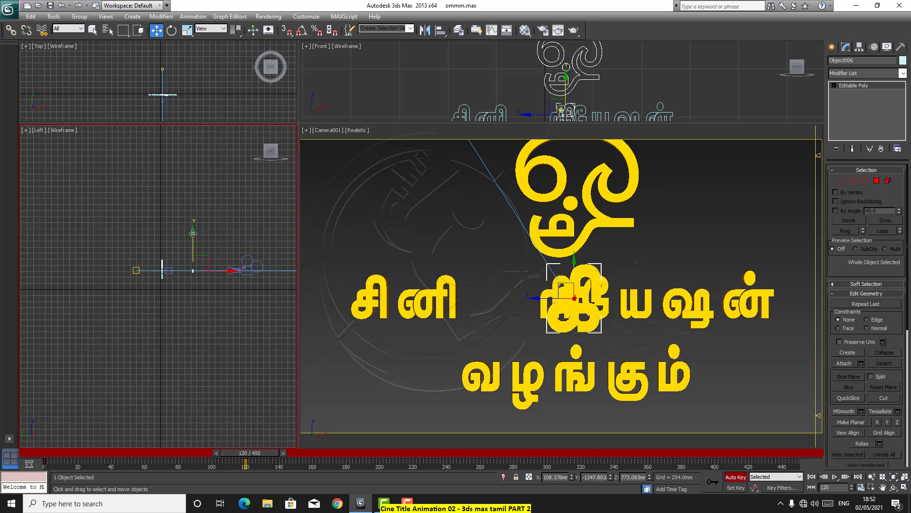
Rotate the letter கி to 35° about Z and move it toward the camera to about Y -2459 mm
click(171, 30)
drag(177, 271, 177, 250)
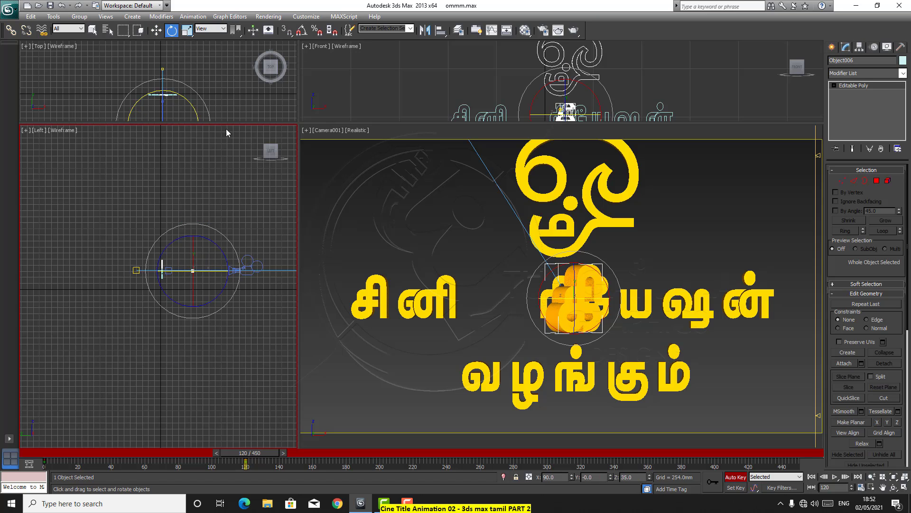
click(156, 30)
drag(231, 271, 256, 278)
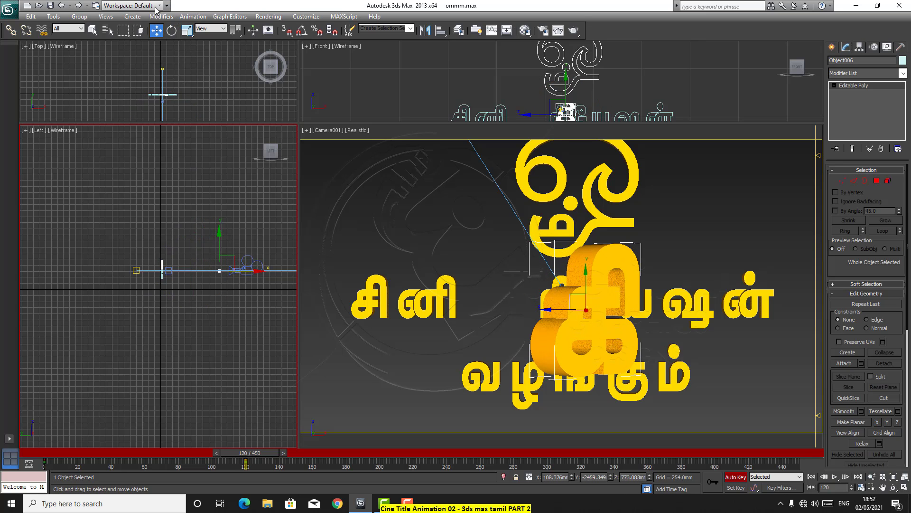
Turn the letter கி further to X -90°, Y 180°, Z 35° and bring it forward to about Y -2893 mm
click(171, 30)
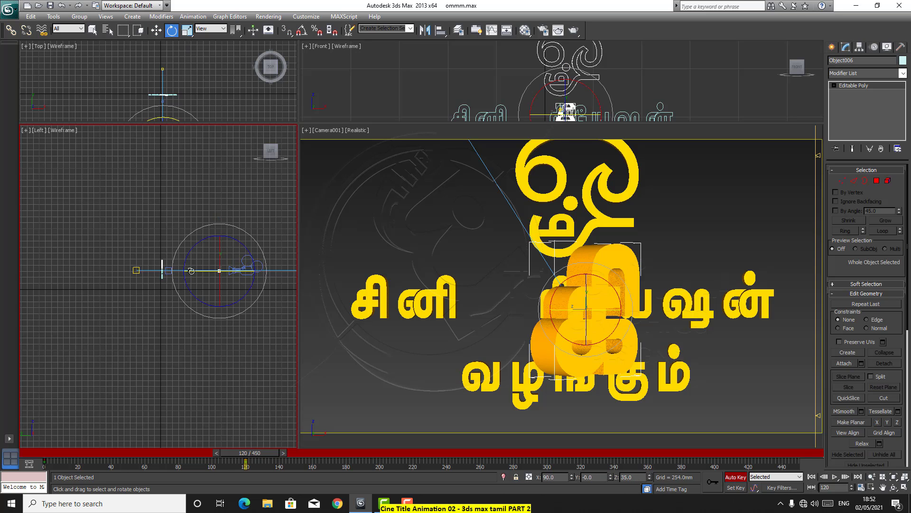
drag(191, 271, 344, 303)
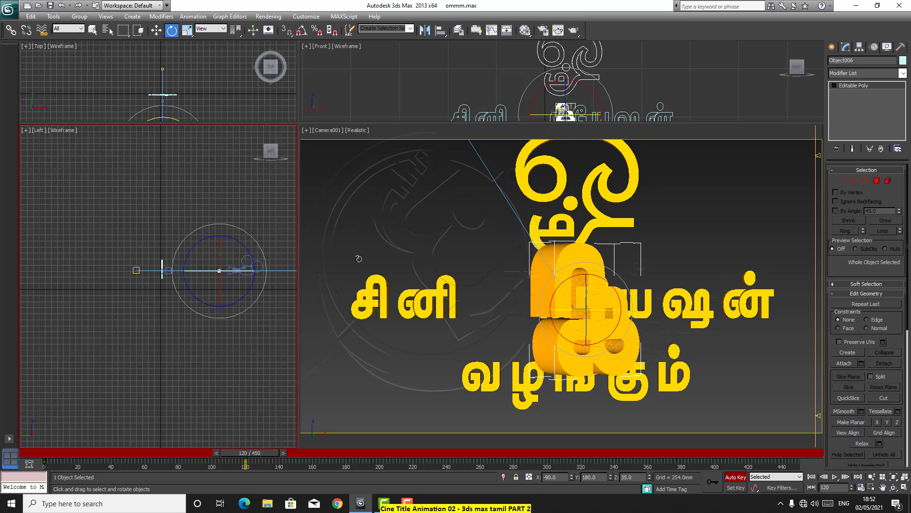
click(156, 30)
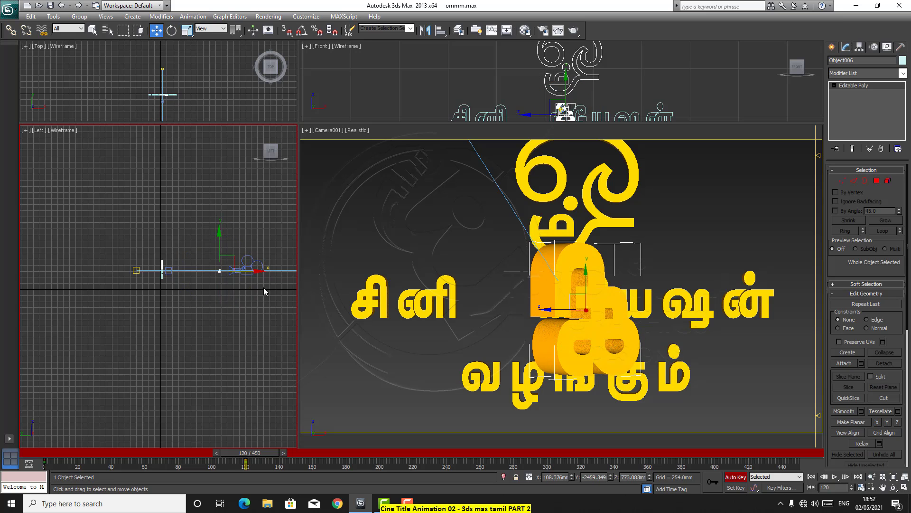
drag(259, 271, 268, 271)
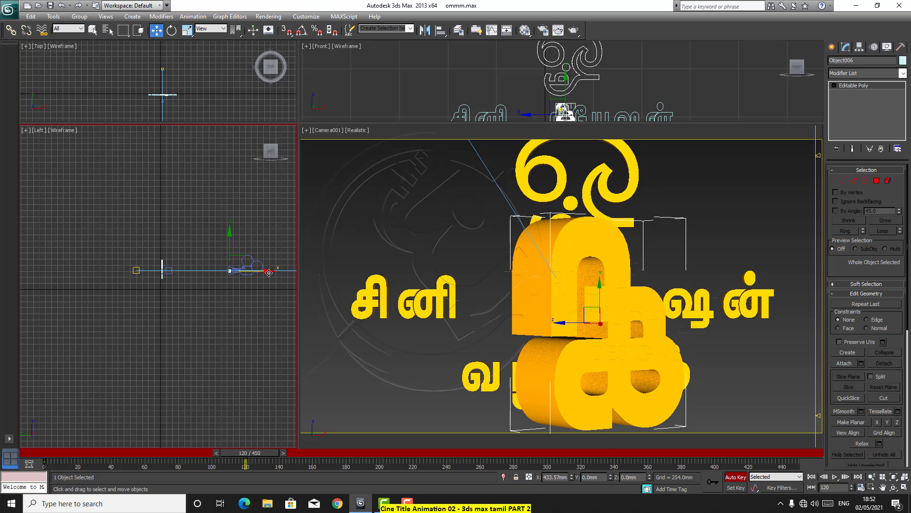
Rotate the letter கி to about Z -58.5°, move it to about Y -3047 mm and raise it to about Z 790 mm
click(172, 31)
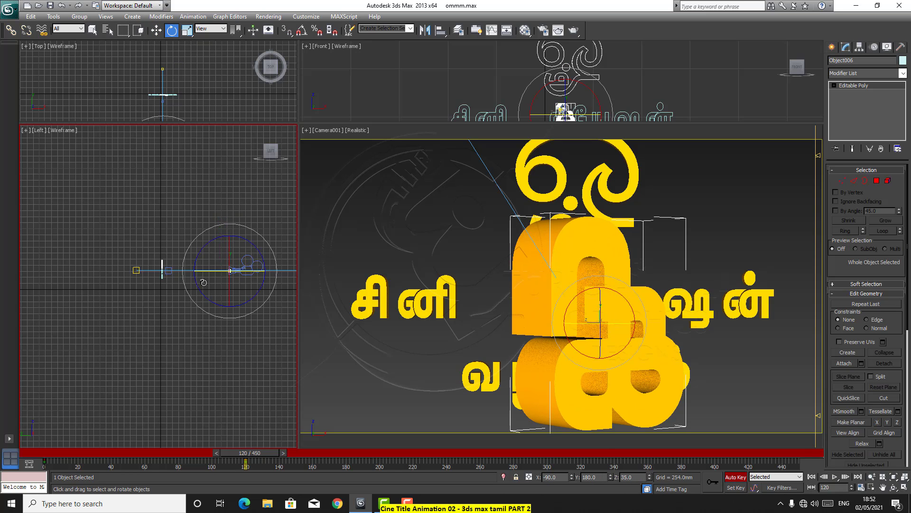
drag(202, 271, 285, 287)
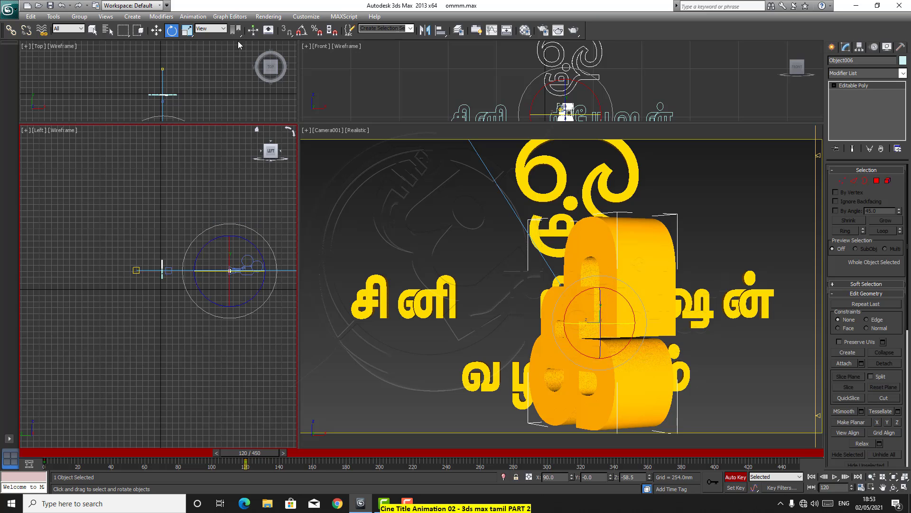
click(156, 30)
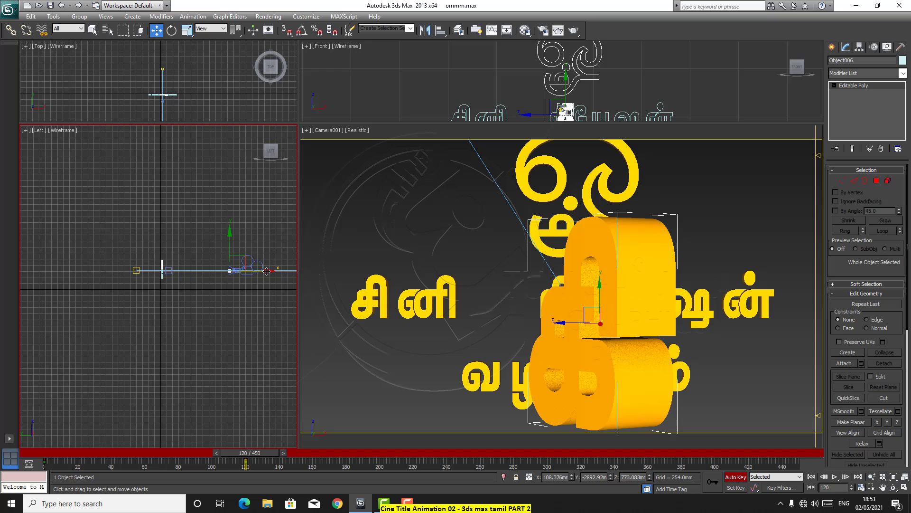
drag(268, 271, 269, 271)
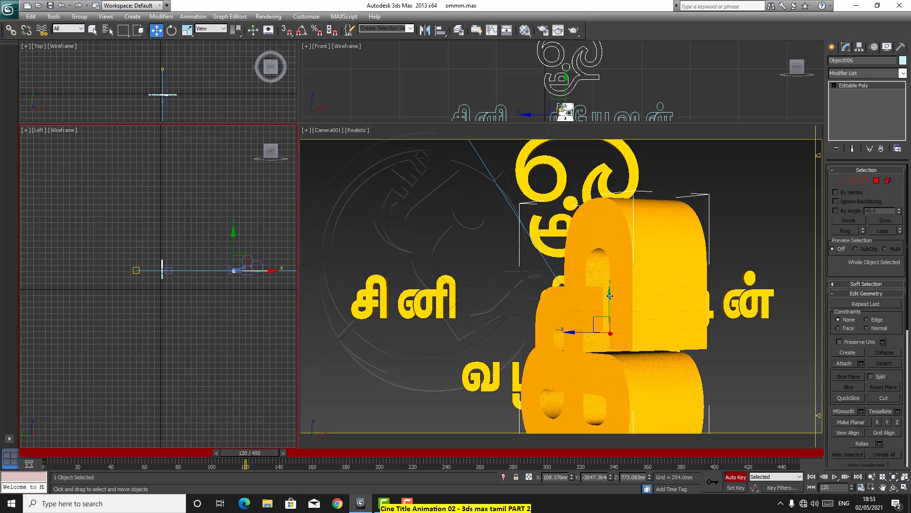
drag(610, 296, 613, 258)
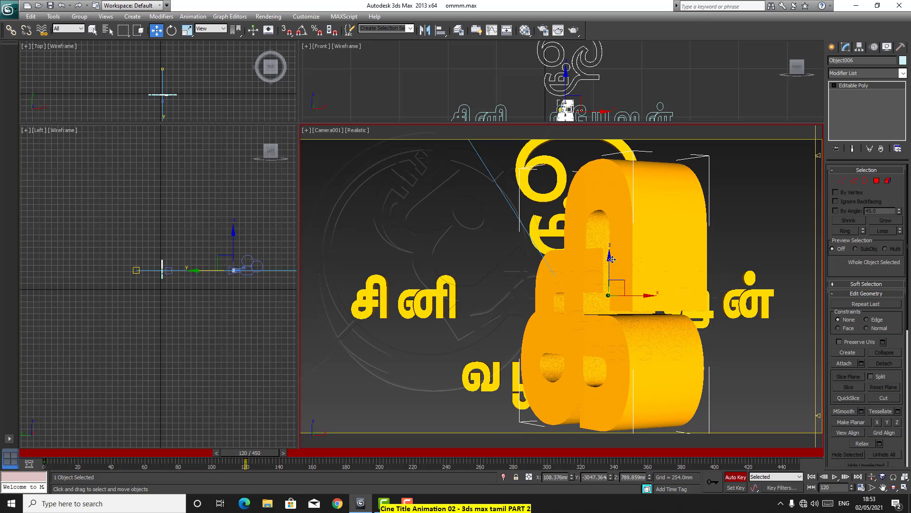
click(171, 30)
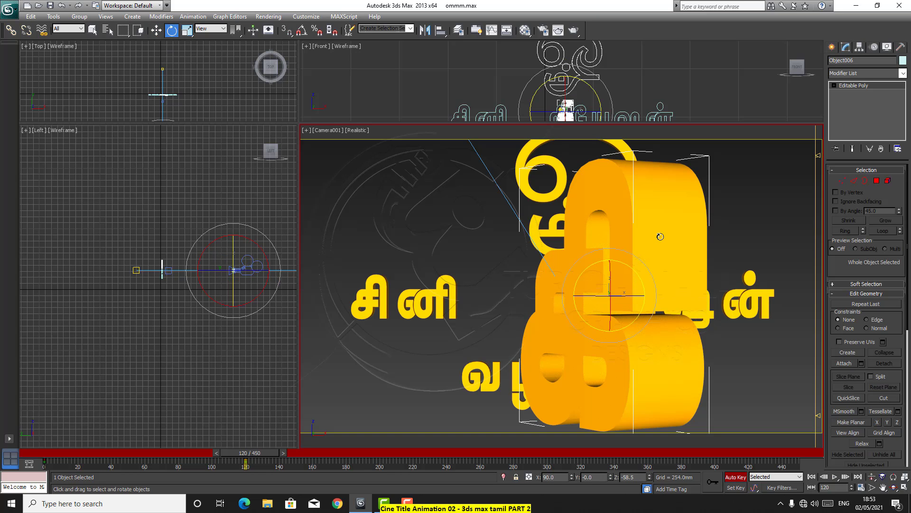
click(156, 31)
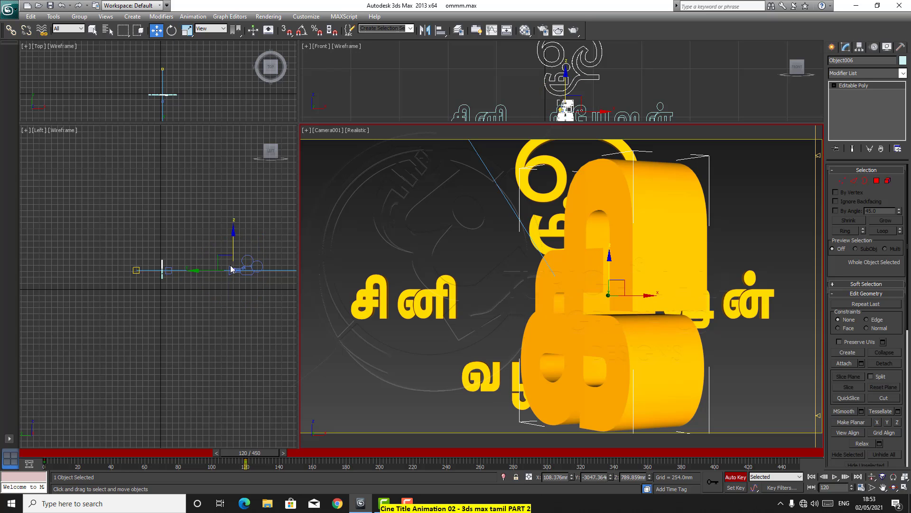
click(196, 271)
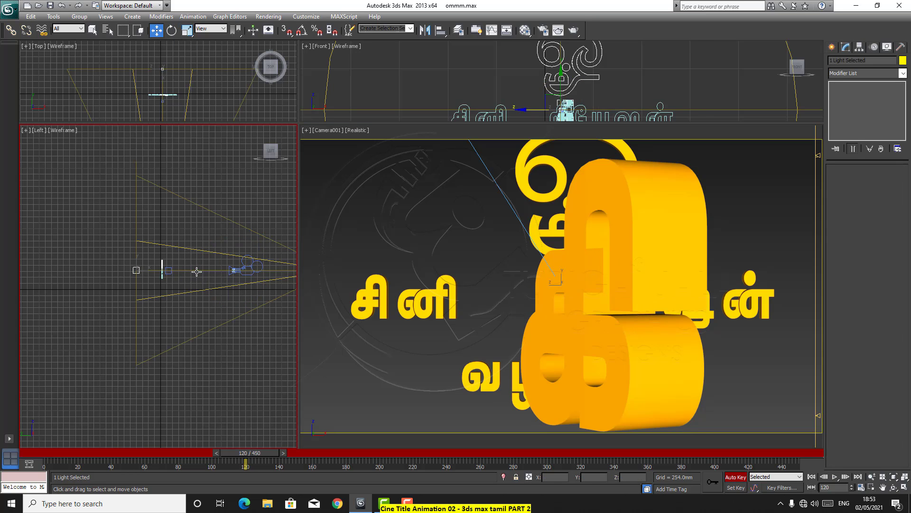
click(233, 269)
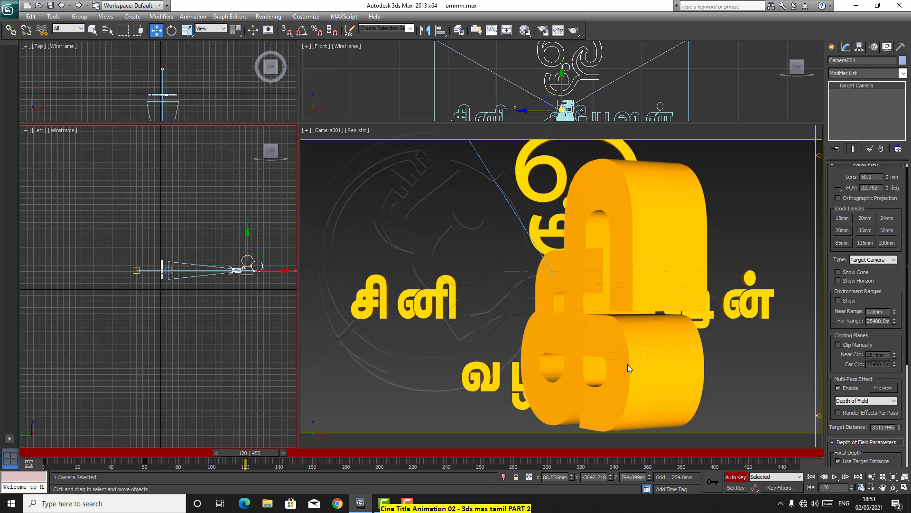
click(641, 296)
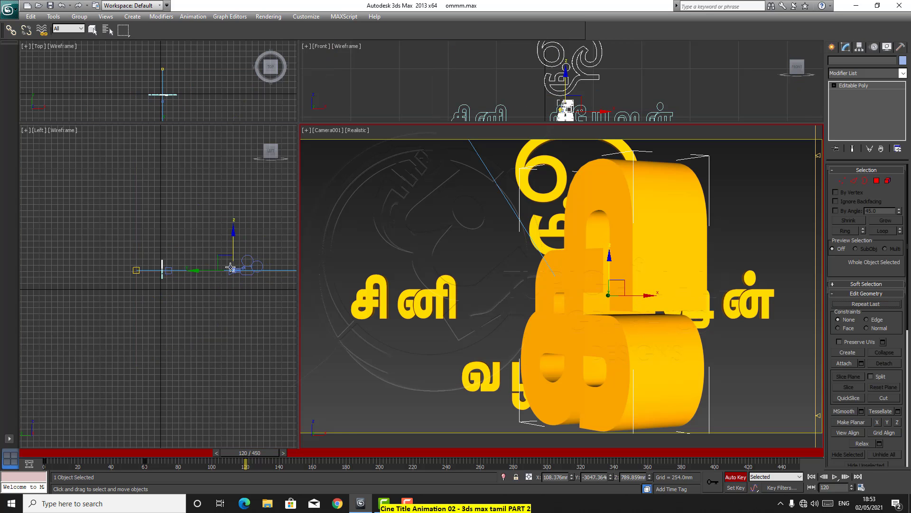
click(197, 271)
click(636, 281)
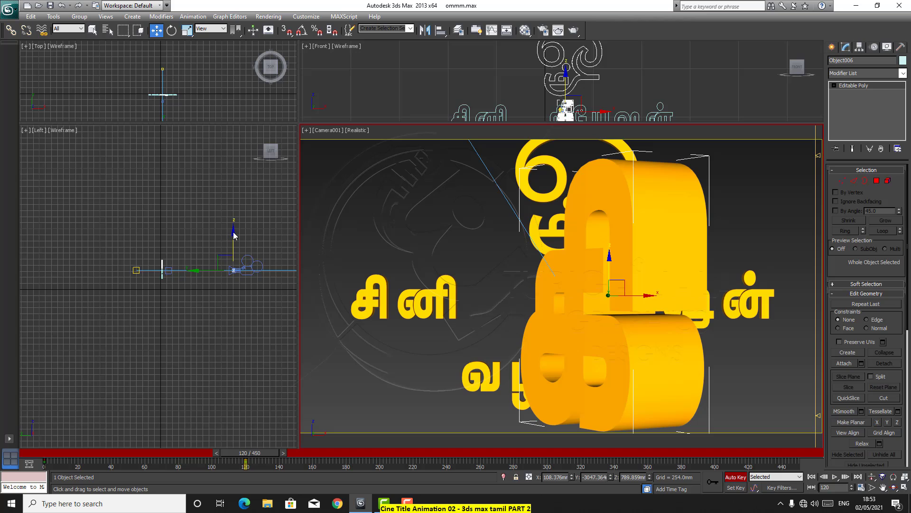
Move the letter கி toward the camera to about Y -3361 mm and rotate it to about Z 9°
click(233, 233)
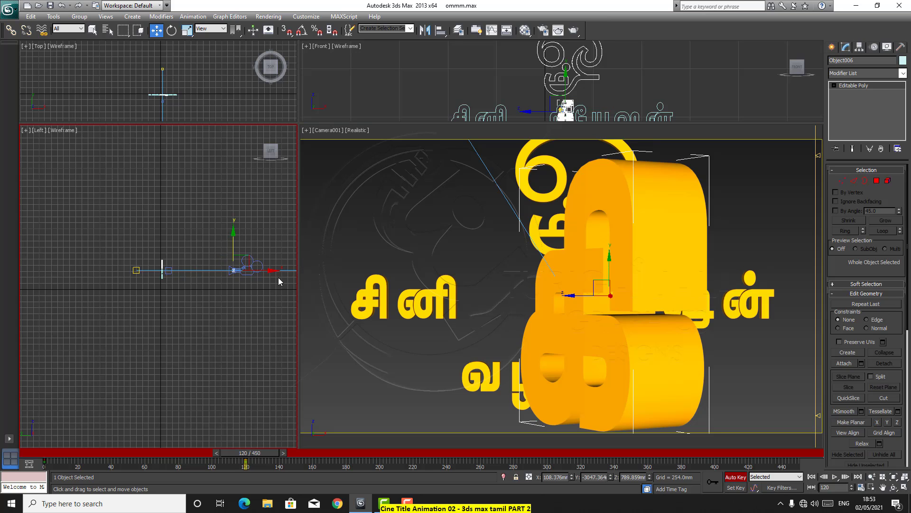
drag(272, 270, 279, 271)
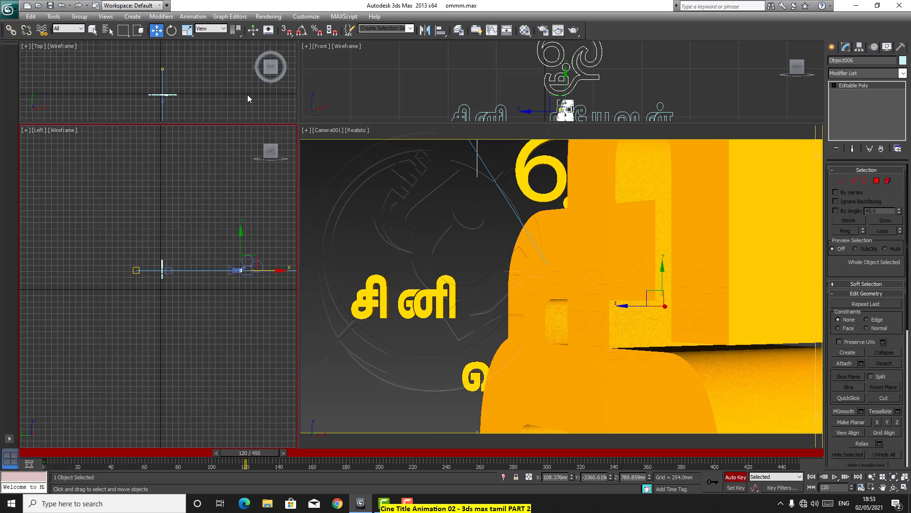
click(171, 30)
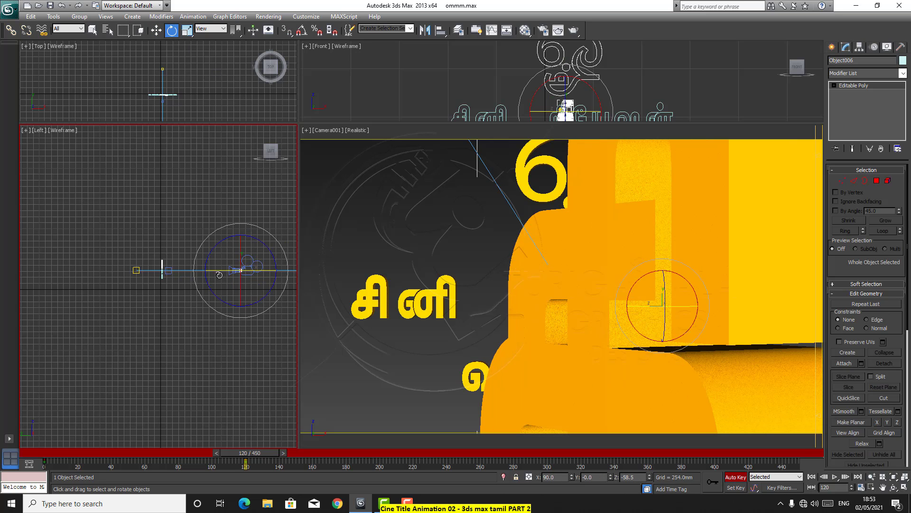
drag(217, 271, 281, 283)
Bring the letter கி further forward to about Y -3514 mm and rotate it to about Z 21°
click(156, 29)
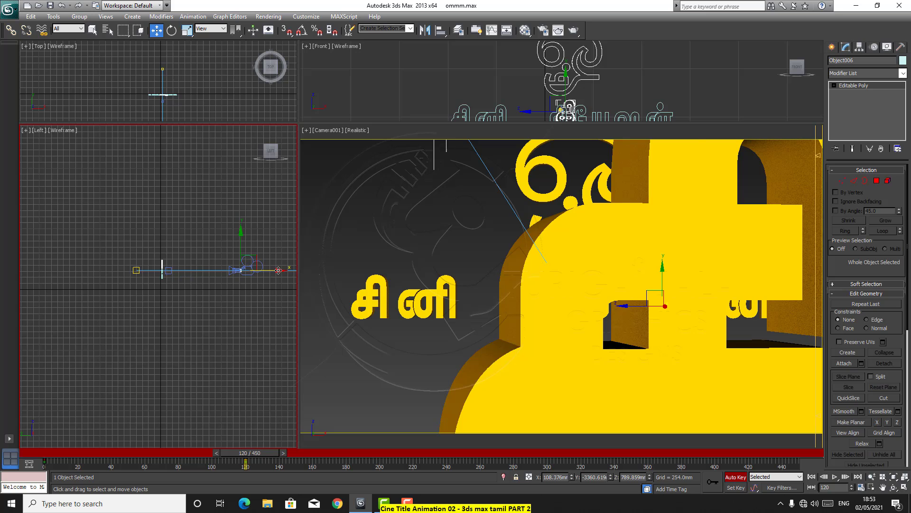
drag(278, 270, 282, 270)
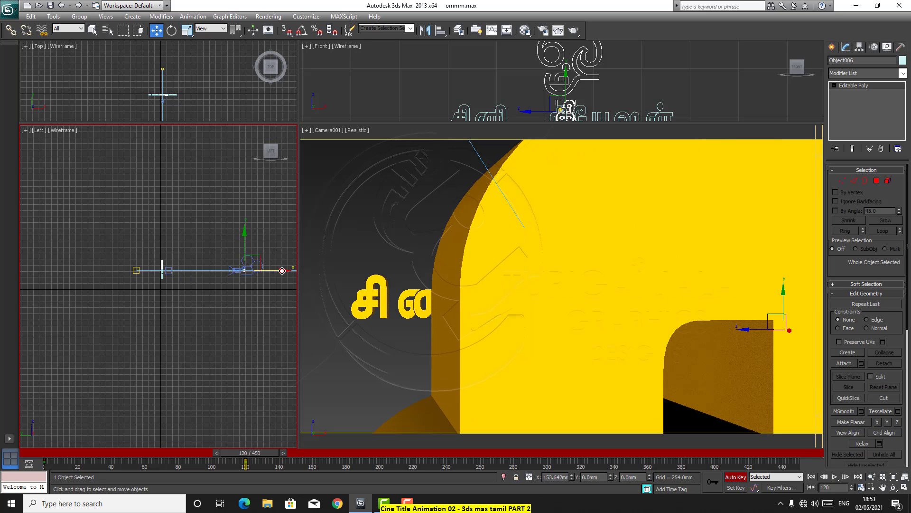
click(171, 30)
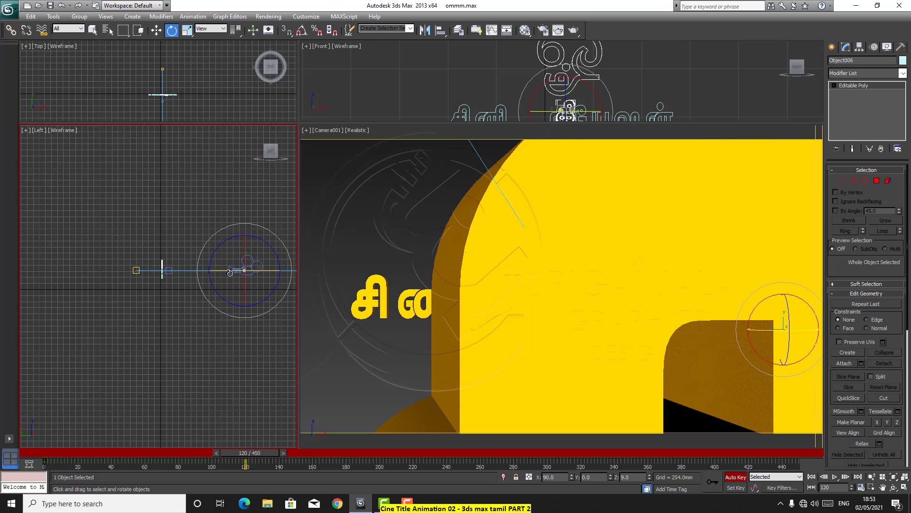
drag(230, 272, 237, 273)
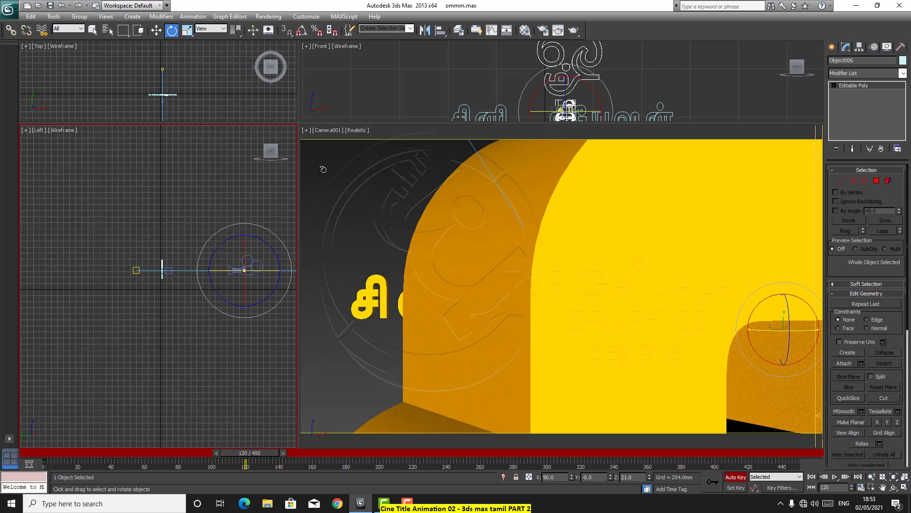
Move the letter கி past the camera, out of its view, to about Y -3966 mm
click(156, 30)
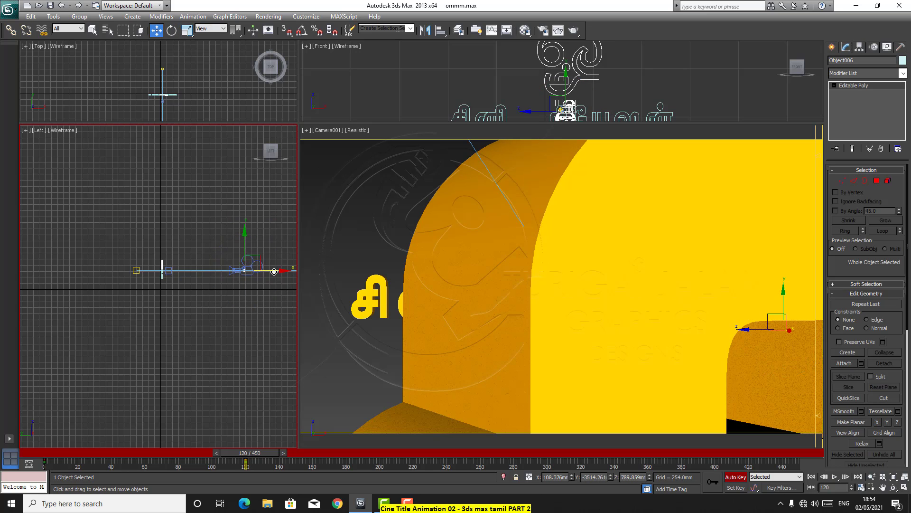
drag(282, 271, 290, 271)
mouse_move(294, 272)
mouse_down()
mouse_move(301, 275)
mouse_move(294, 275)
mouse_up()
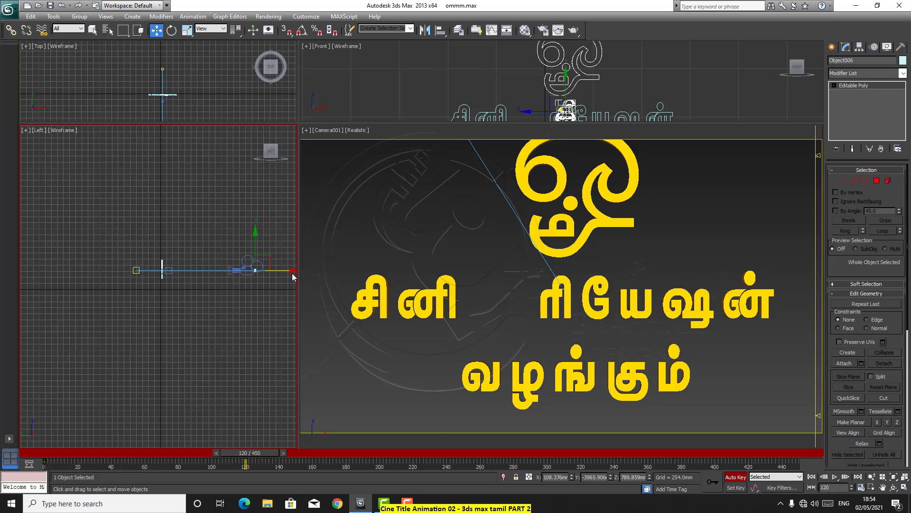
Turn off Auto Key and swap the letter கி's keys between frames 0 and 120 so it starts past the camera
click(736, 476)
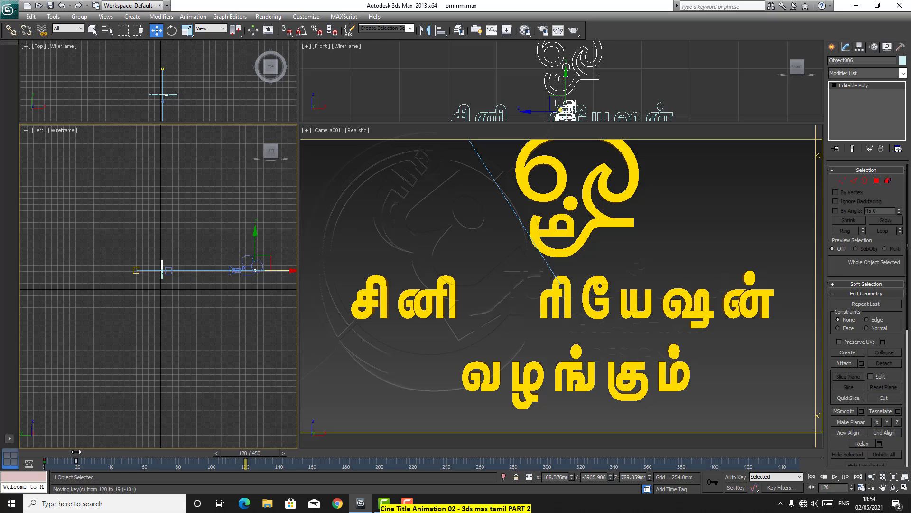
drag(44, 460, 245, 482)
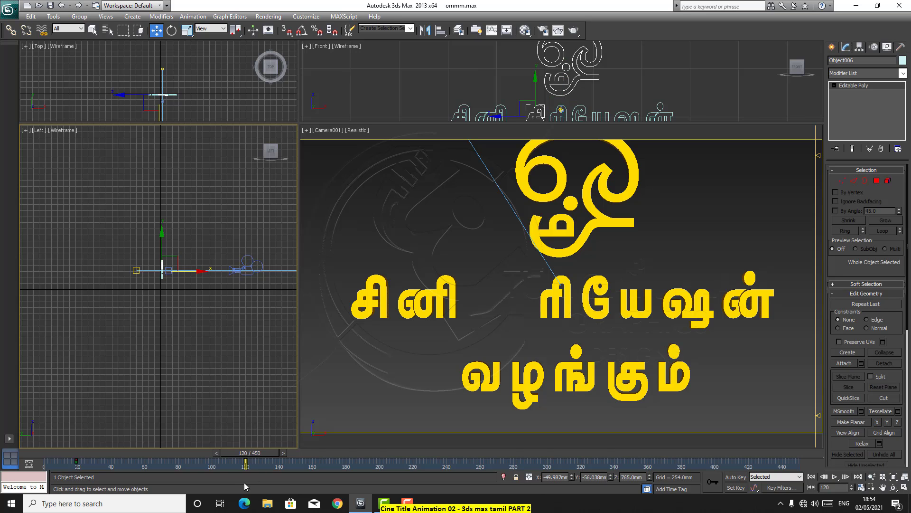
drag(74, 462, 44, 461)
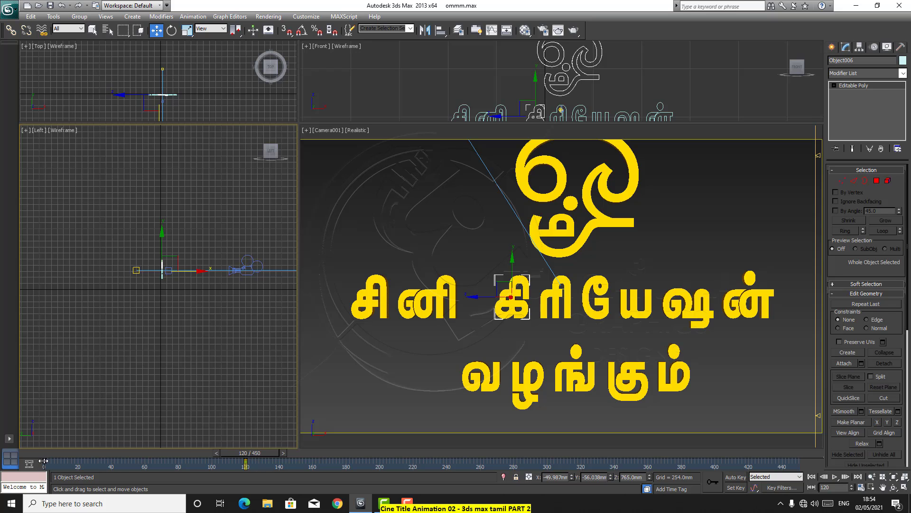
Scrub the timeline to review the fly-in of the letter கி and save the scene
mouse_move(253, 454)
mouse_down()
mouse_move(53, 454)
mouse_move(256, 471)
mouse_up()
key(w)
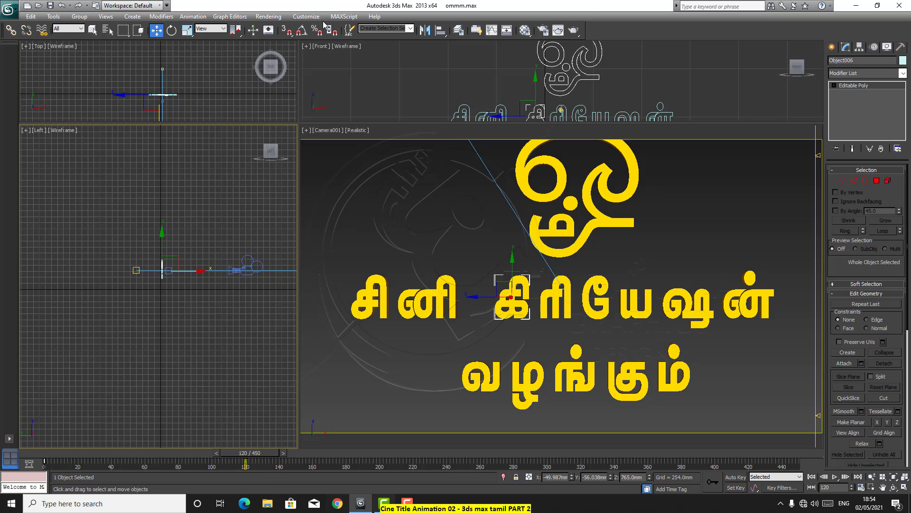
click(50, 6)
Select the letter ரி, go to frame 150 and turn on Auto Key
click(551, 293)
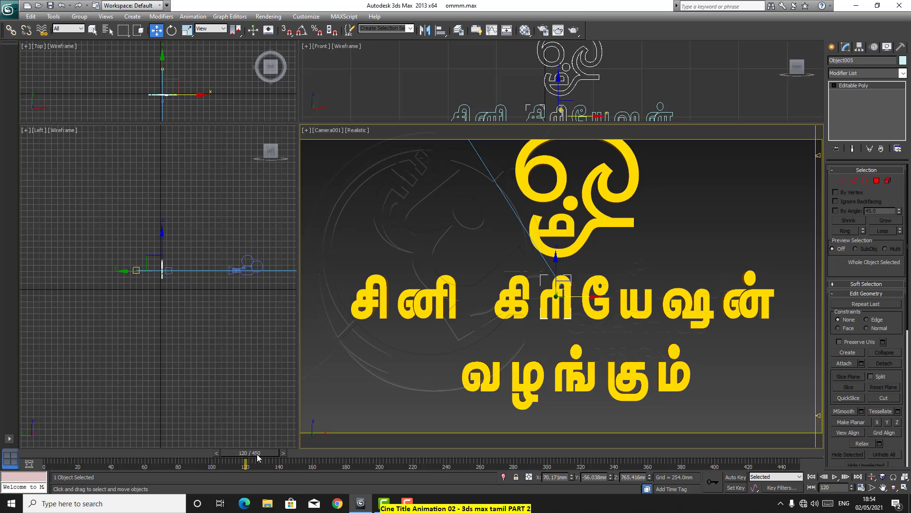
drag(257, 457, 309, 464)
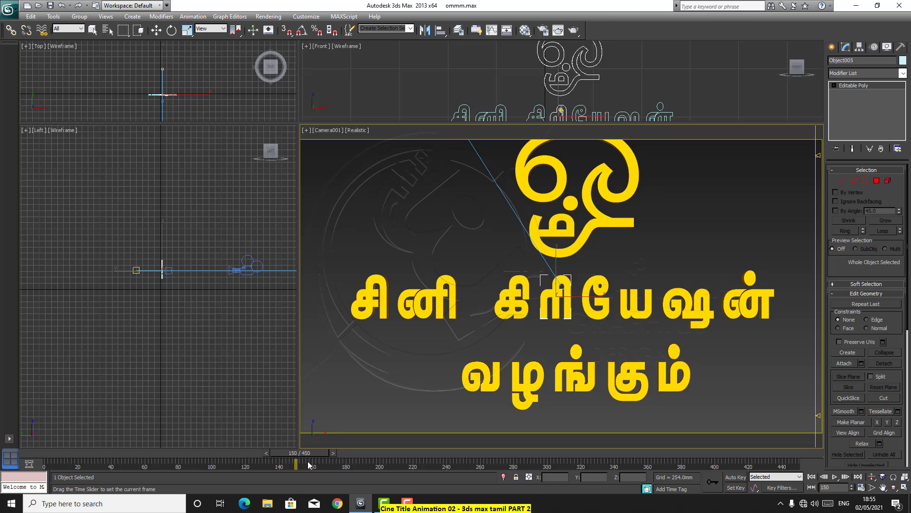
key(w)
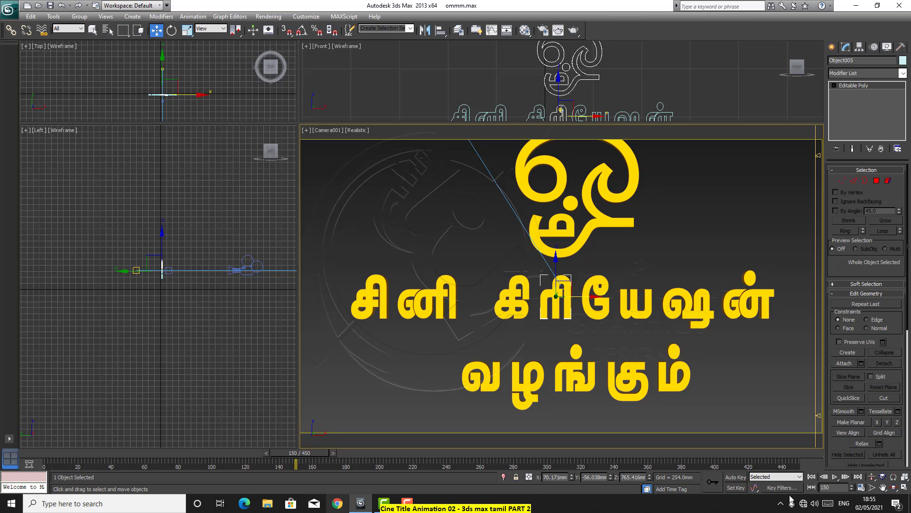
click(731, 479)
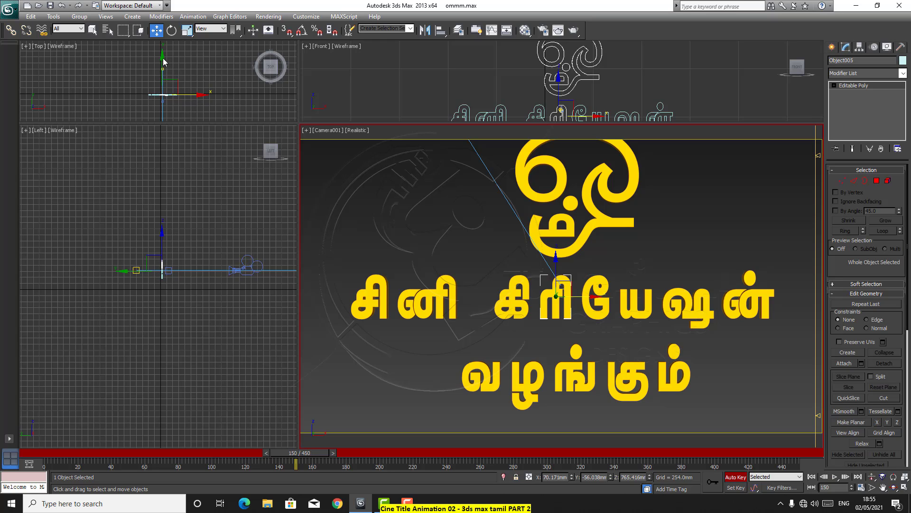
Move the letter ரி toward the camera to about Y -1488 mm and rotate it to about Z 66°
click(162, 232)
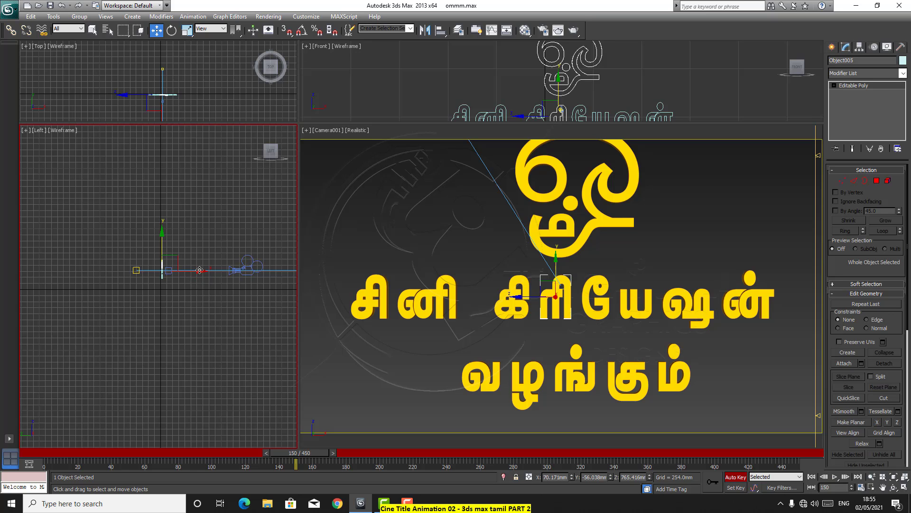
drag(199, 270, 243, 279)
click(171, 30)
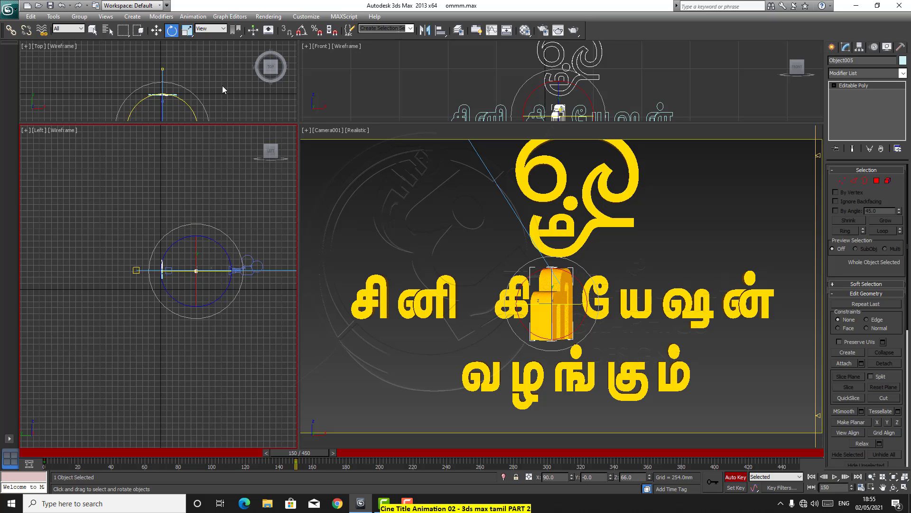
click(156, 30)
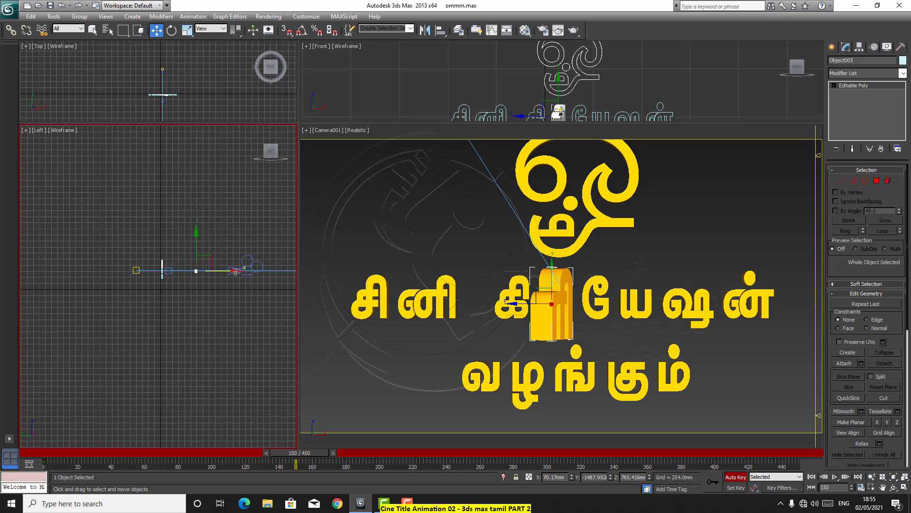
Bring the letter ரி forward to about Y -2361 mm and raise it to about Z 794 mm
drag(235, 271, 256, 271)
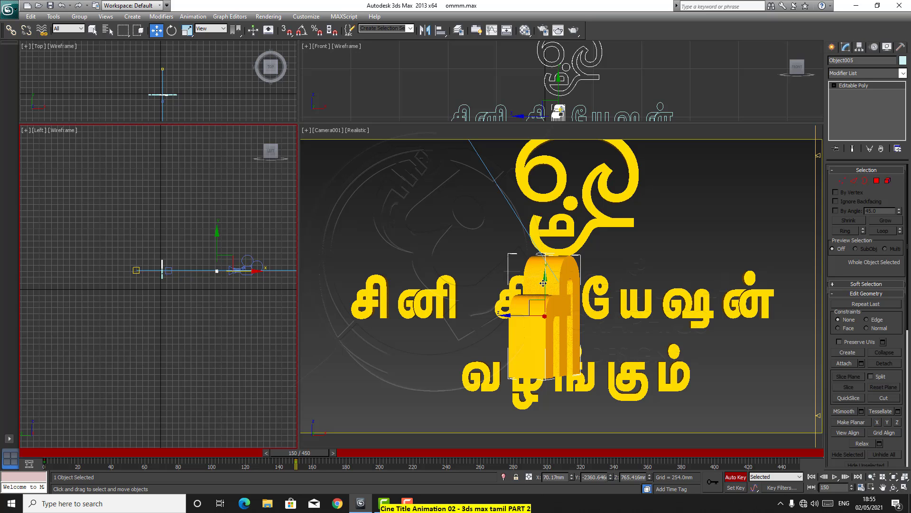
drag(546, 280, 544, 249)
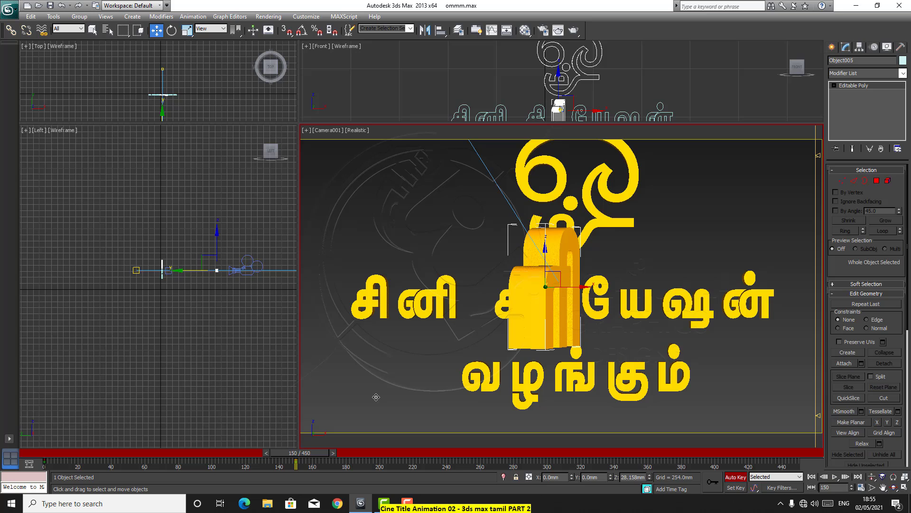
click(171, 30)
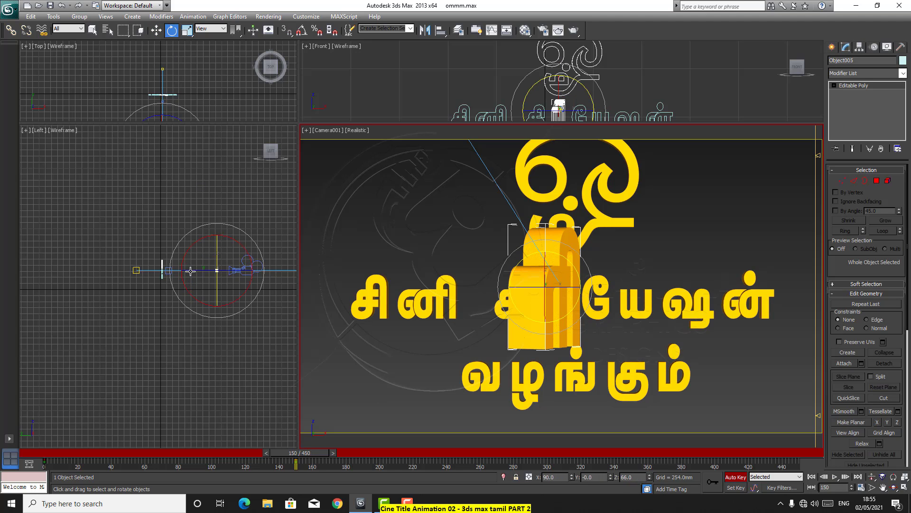
click(155, 30)
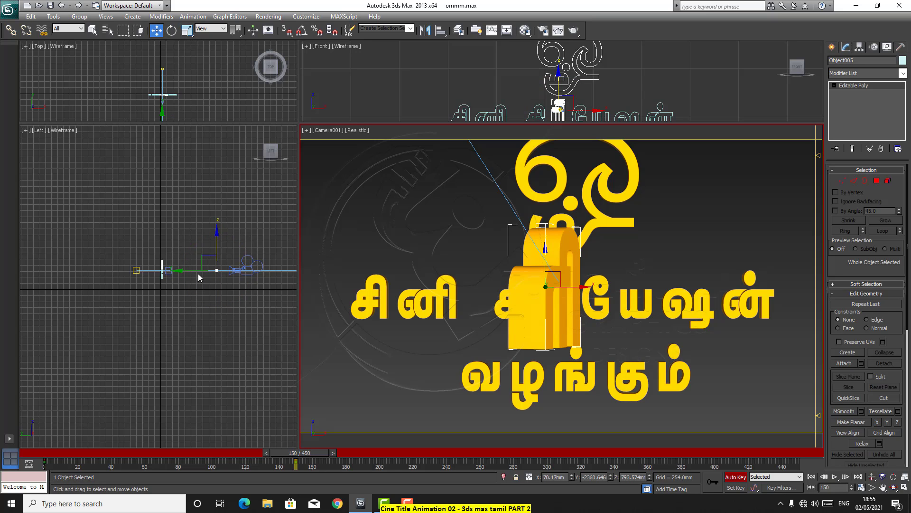
Move the letter ரி to about Y -2675 mm and rotate it by about 107.5° around its vertical axis
right_click(204, 289)
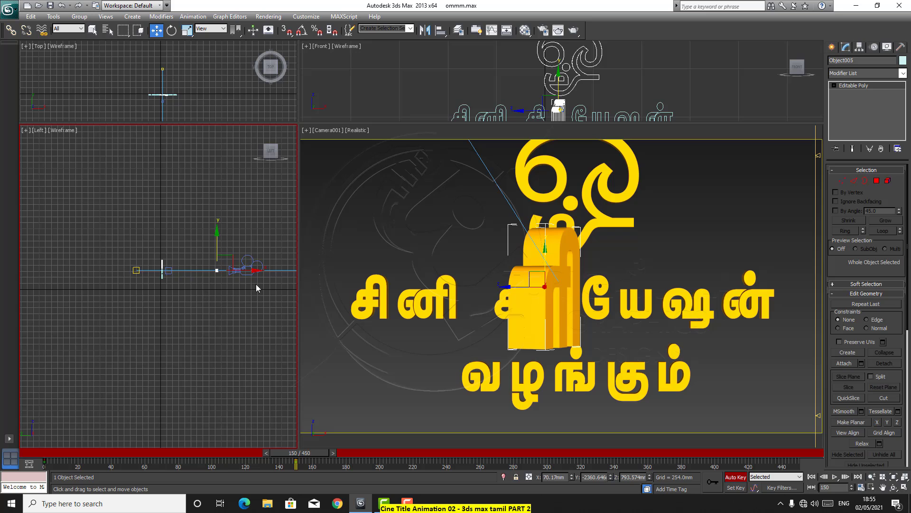
drag(256, 271, 303, 278)
click(172, 30)
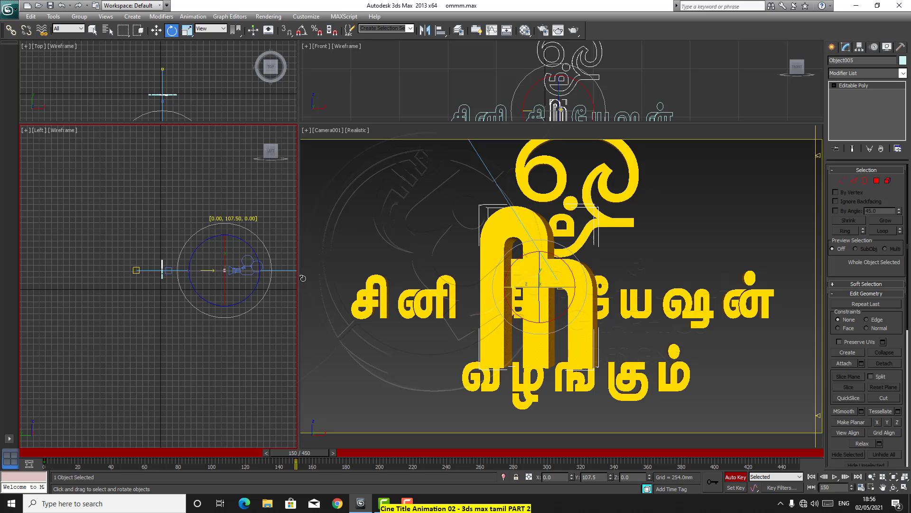
Move the letter ரி about 115 mm closer to the camera and rotate it to about Z -50°
click(156, 30)
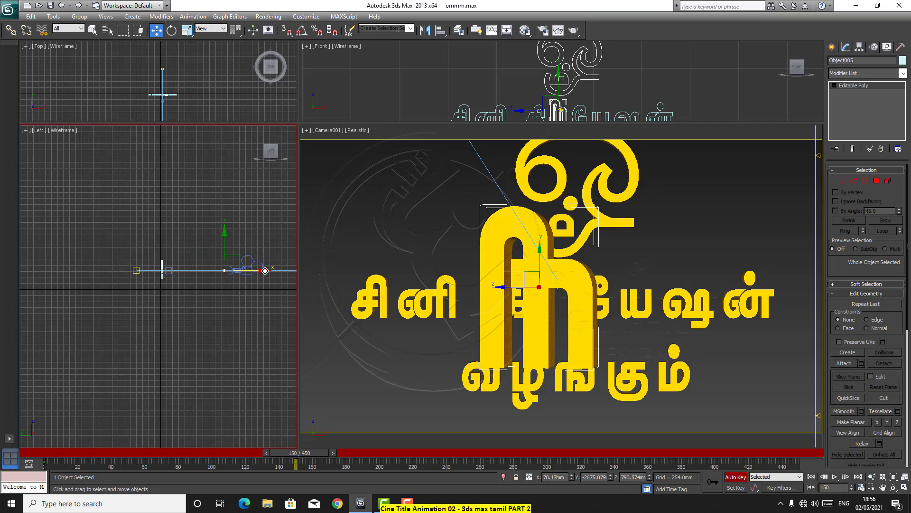
drag(265, 271, 267, 270)
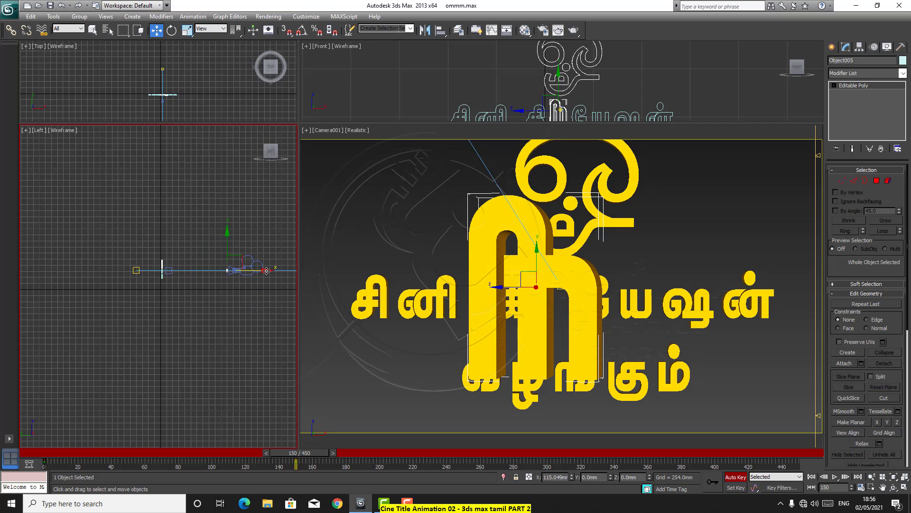
click(171, 31)
drag(201, 271, 325, 303)
key(w)
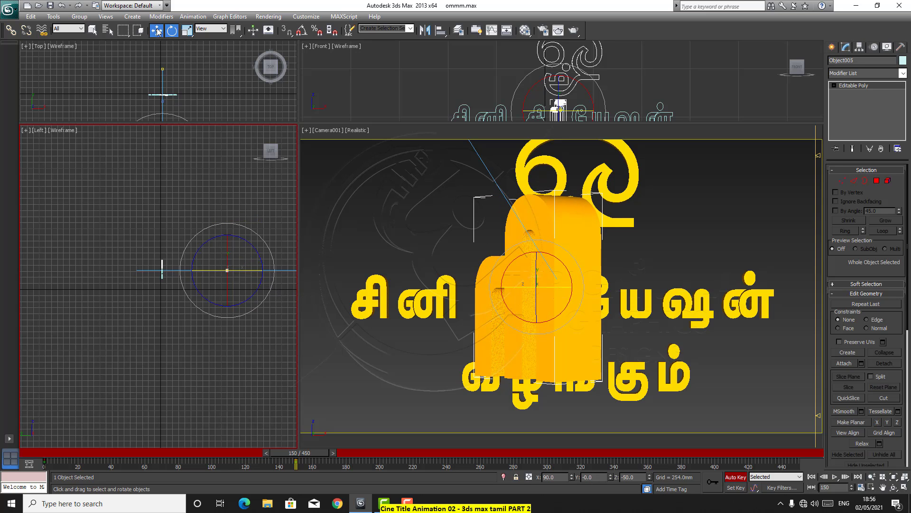
Move the letter ரி to about Y -3084 mm and rotate it around its vertical axis until its front faces the camera at a slight angle
drag(266, 270, 272, 270)
click(172, 31)
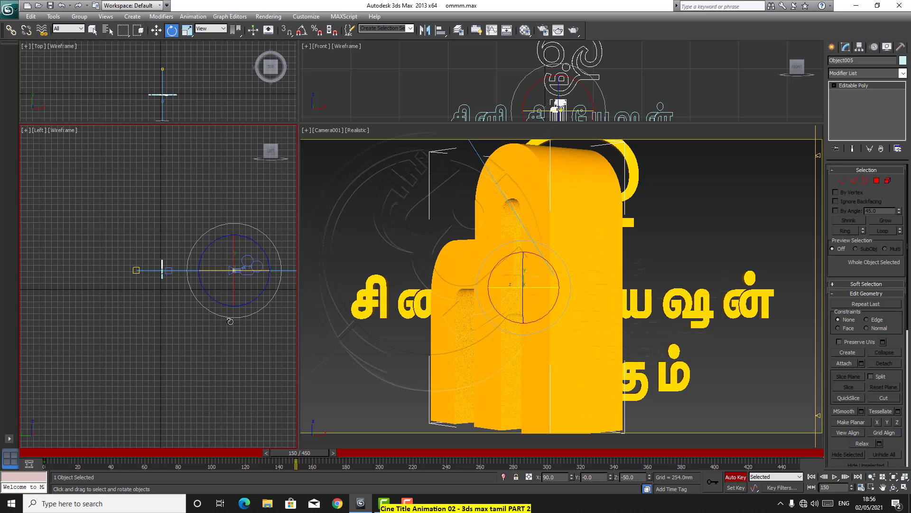
drag(208, 270, 256, 277)
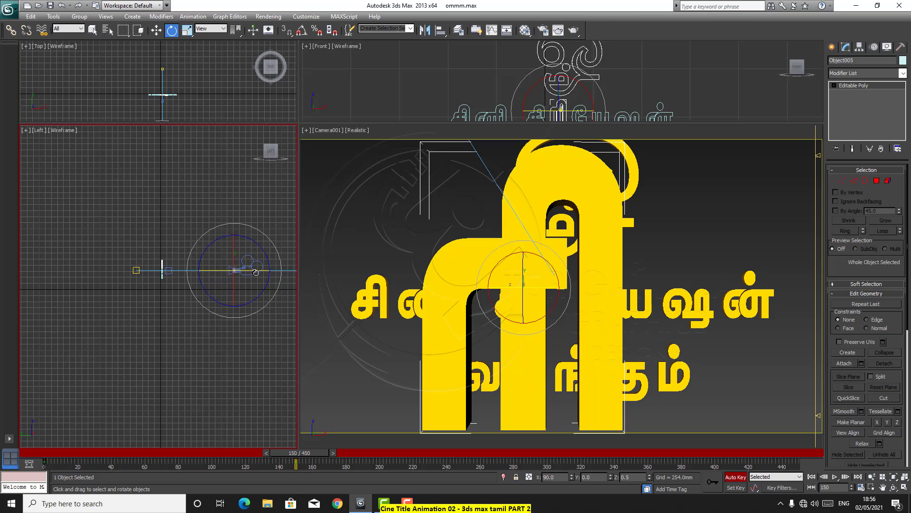
drag(253, 271, 266, 271)
Move the letter ரி past the camera to about Y -4033 mm and turn off Auto Key
key(w)
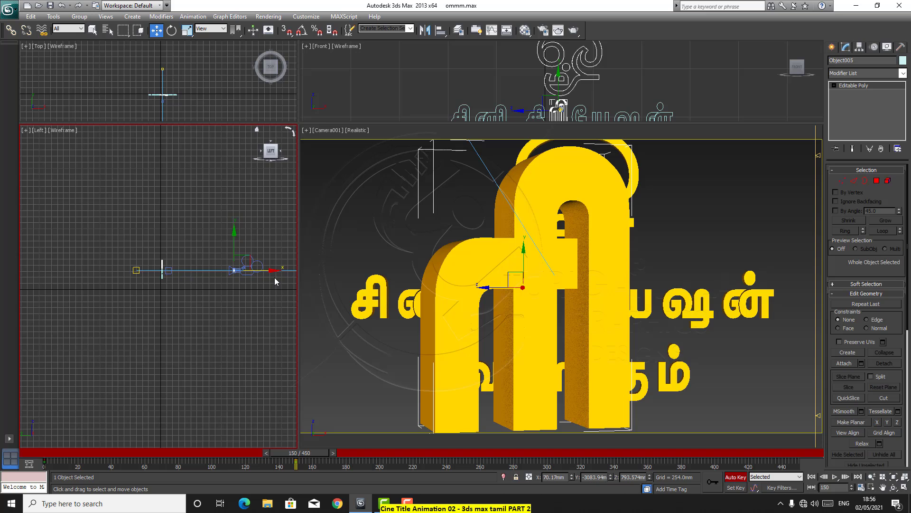
drag(271, 271, 294, 276)
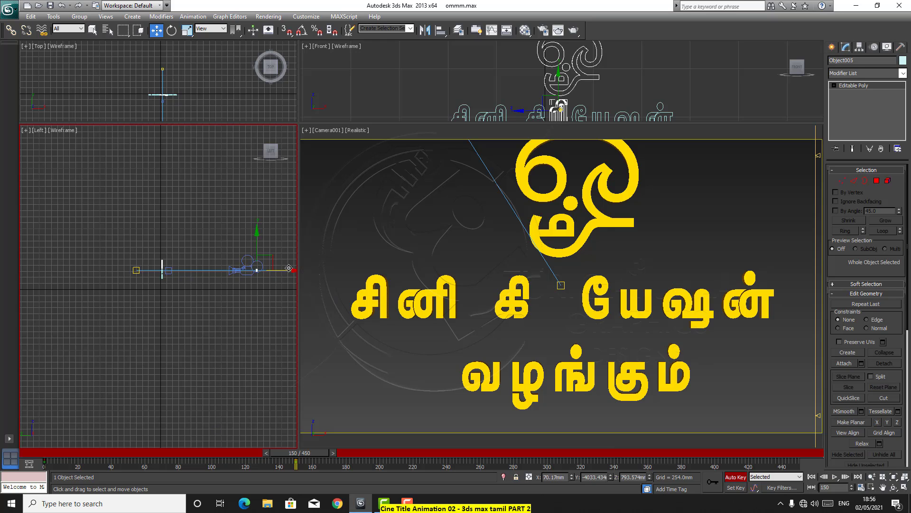
click(736, 476)
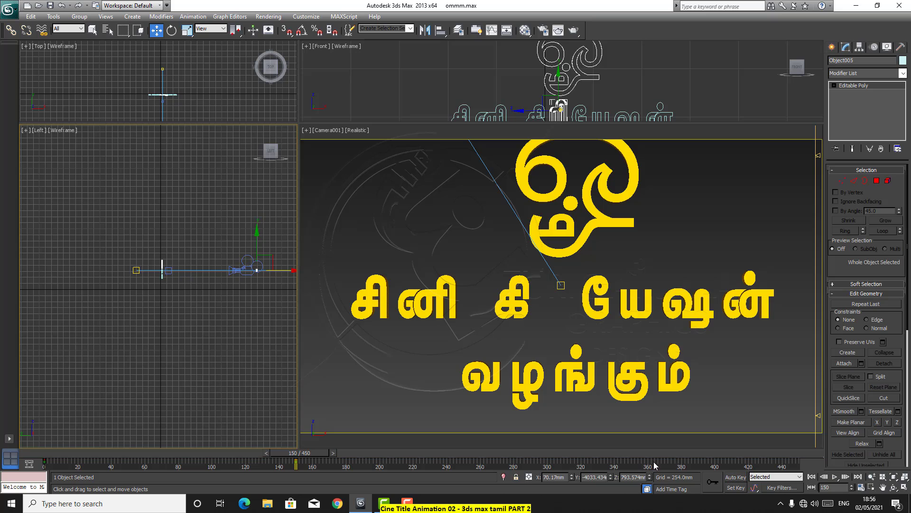
Swap the letter ரி's keys so the pose behind the camera sits at frame 0 and its title position at frame 150
drag(302, 453, 332, 453)
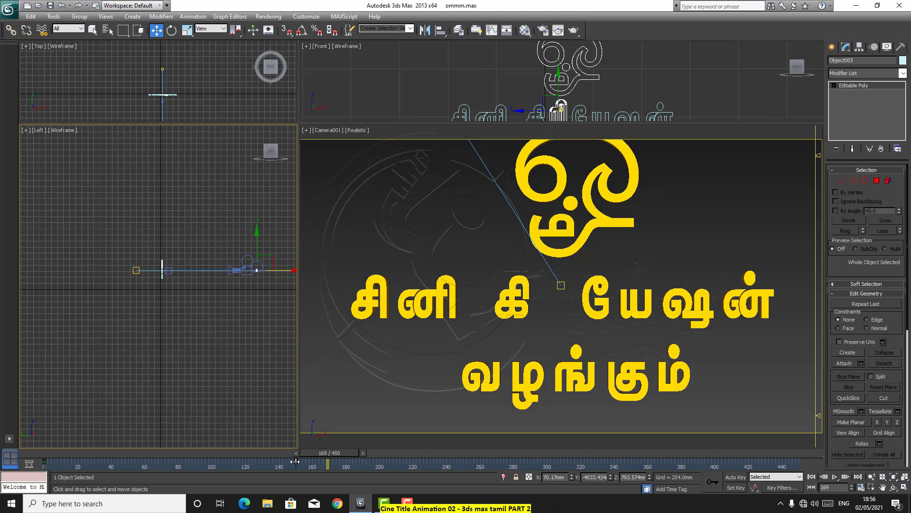
mouse_move(295, 461)
mouse_down()
mouse_move(56, 461)
mouse_move(309, 476)
mouse_move(294, 477)
mouse_up()
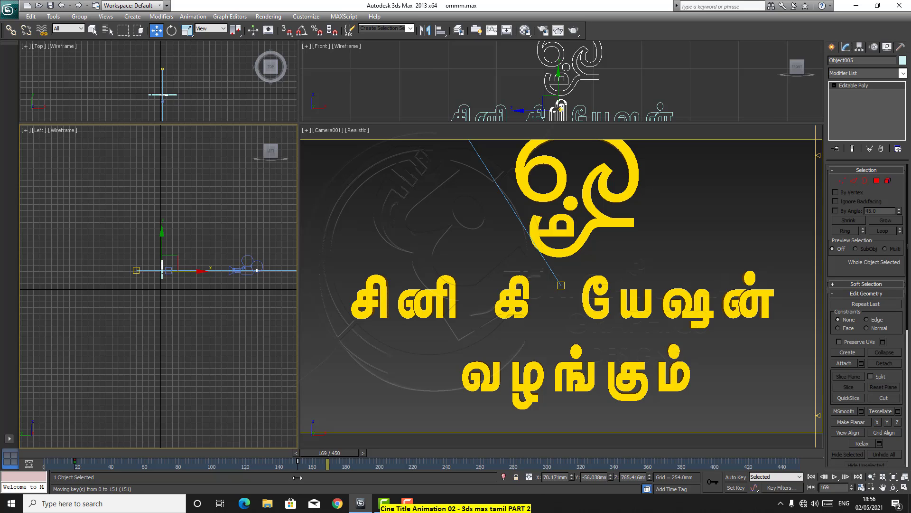
mouse_move(298, 477)
mouse_down()
mouse_move(282, 478)
mouse_move(296, 478)
mouse_up()
drag(296, 477, 295, 479)
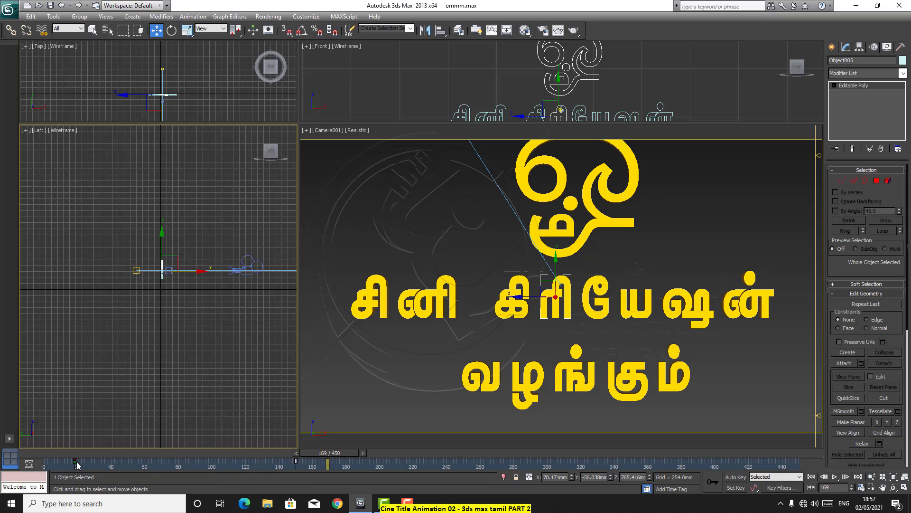
drag(74, 459, 44, 463)
Scrub the timeline to preview the letter ரி's flight from the early frames up to frame 150
drag(323, 453, 71, 451)
drag(85, 454, 297, 503)
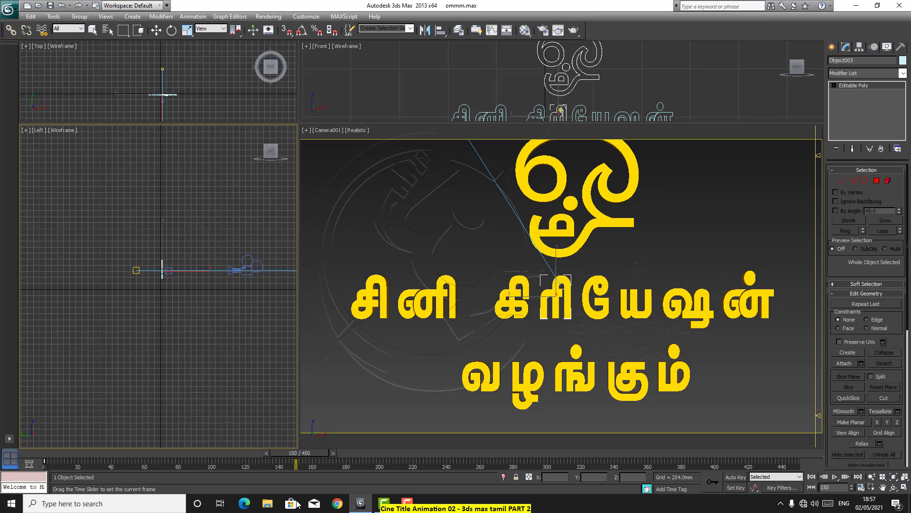
key(w)
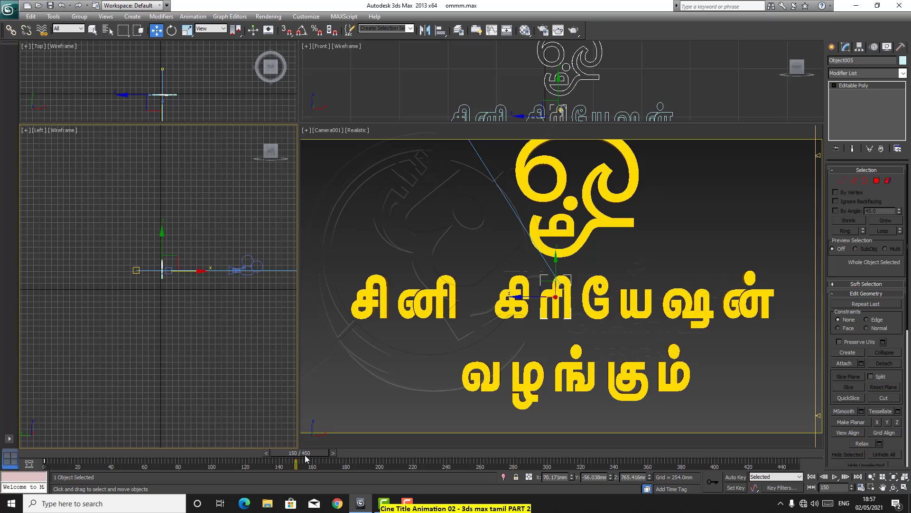
At frame 180, turn on Auto Key and move the vowel sign ே sideways to about X 62 mm, in front of ரி
drag(305, 453, 355, 465)
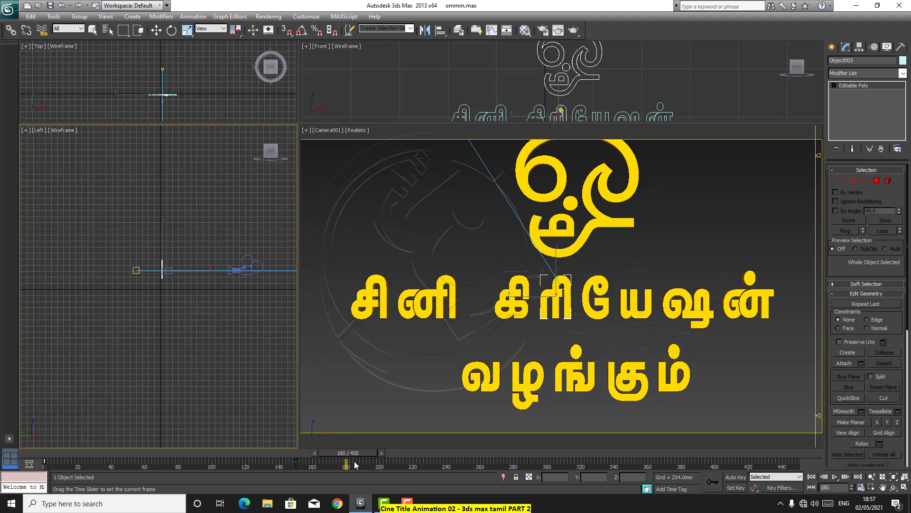
key(w)
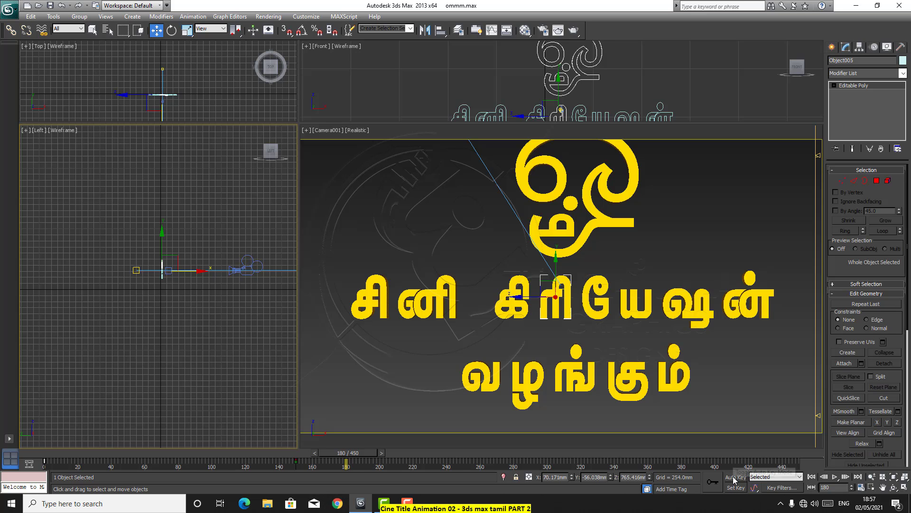
click(734, 477)
click(588, 296)
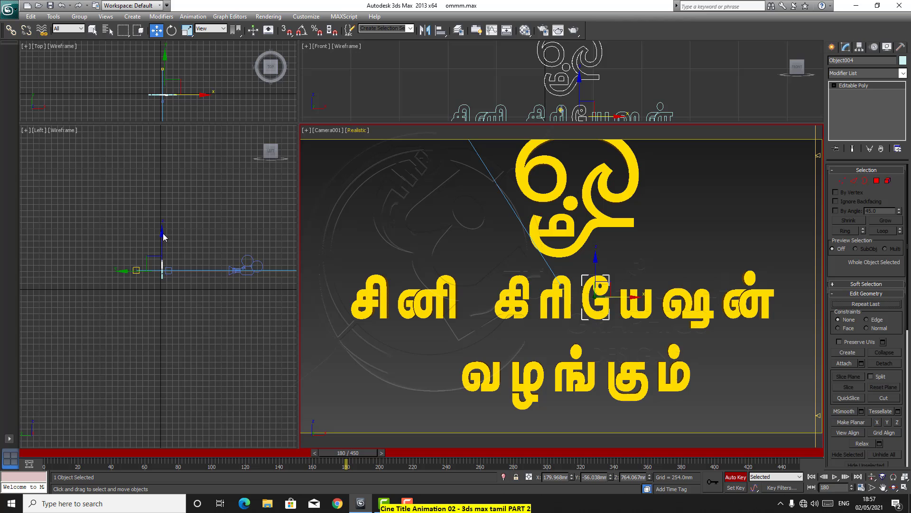
right_click(166, 59)
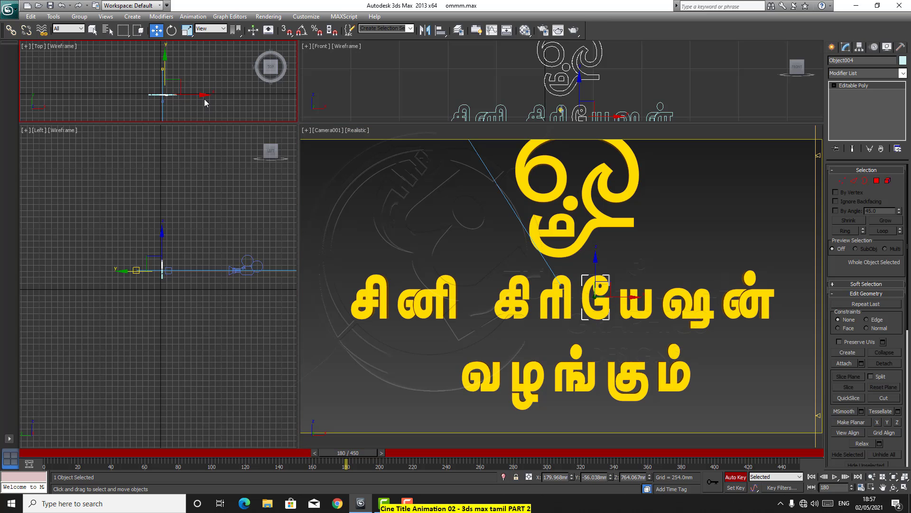
drag(204, 95, 201, 95)
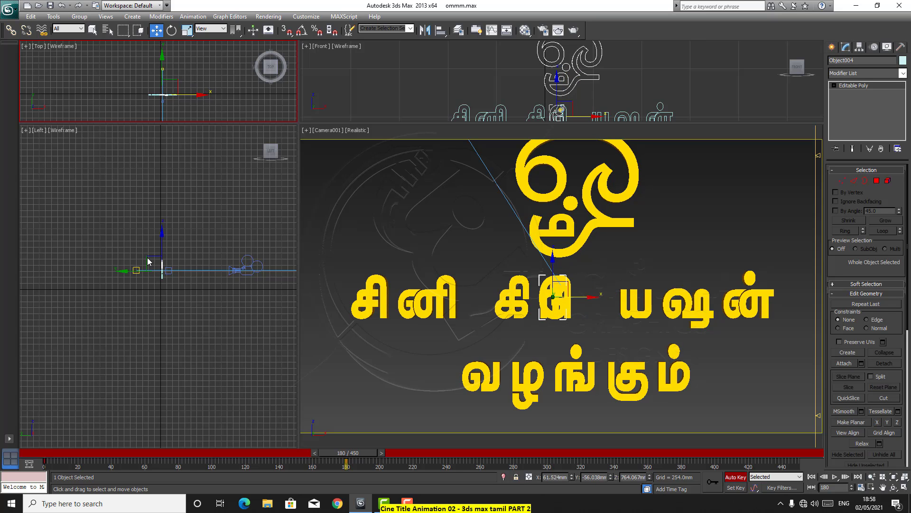
Bring the vowel sign ே toward the camera to about Y -1687 mm and rotate it to about Z 36.5°
right_click(161, 235)
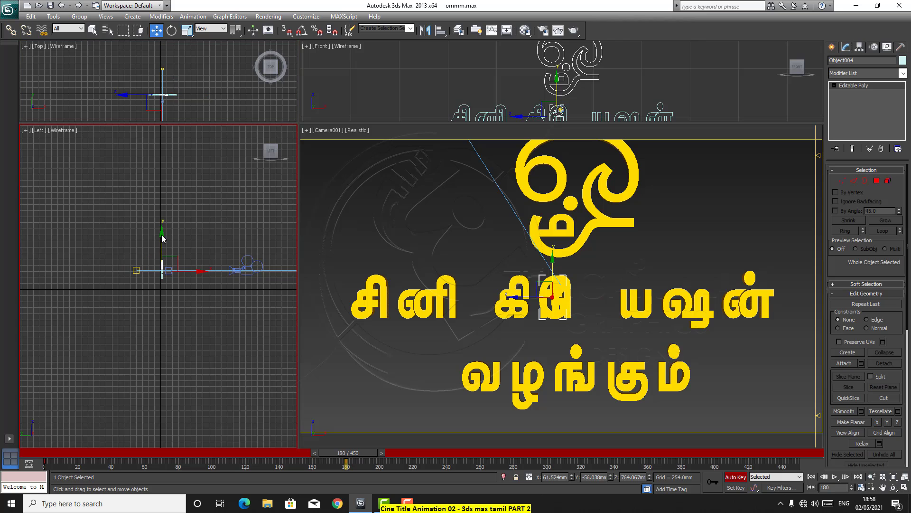
drag(201, 272, 238, 281)
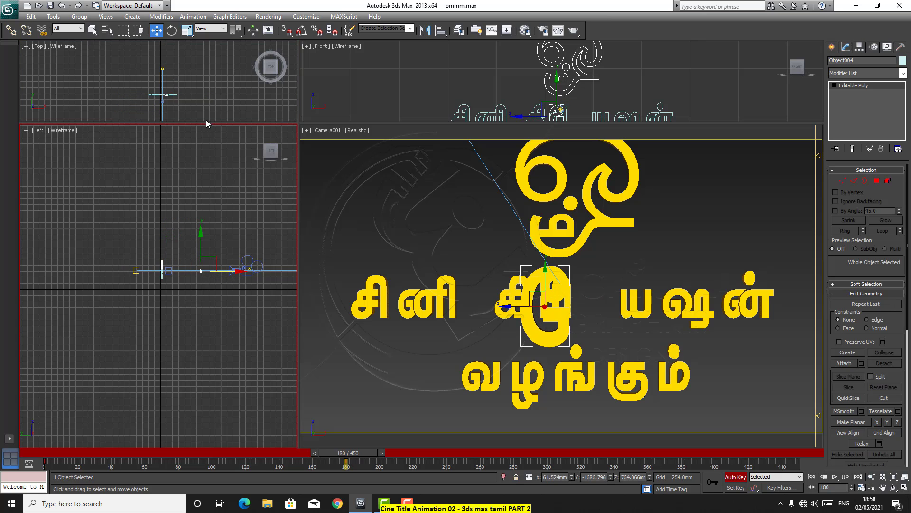
click(171, 30)
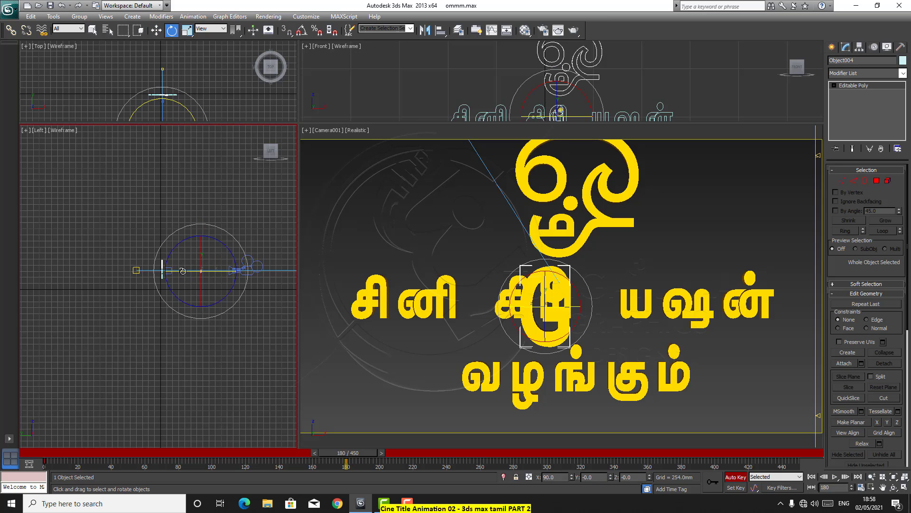
drag(184, 269, 202, 270)
key(w)
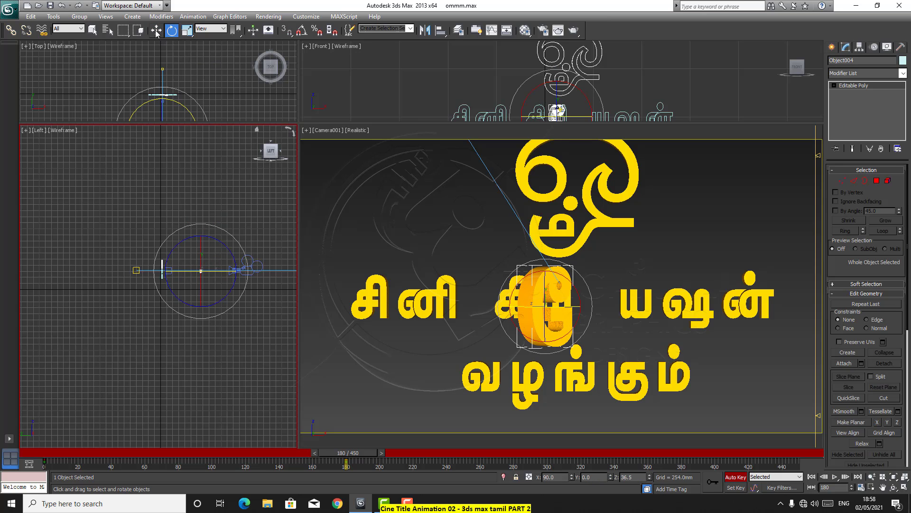
click(241, 270)
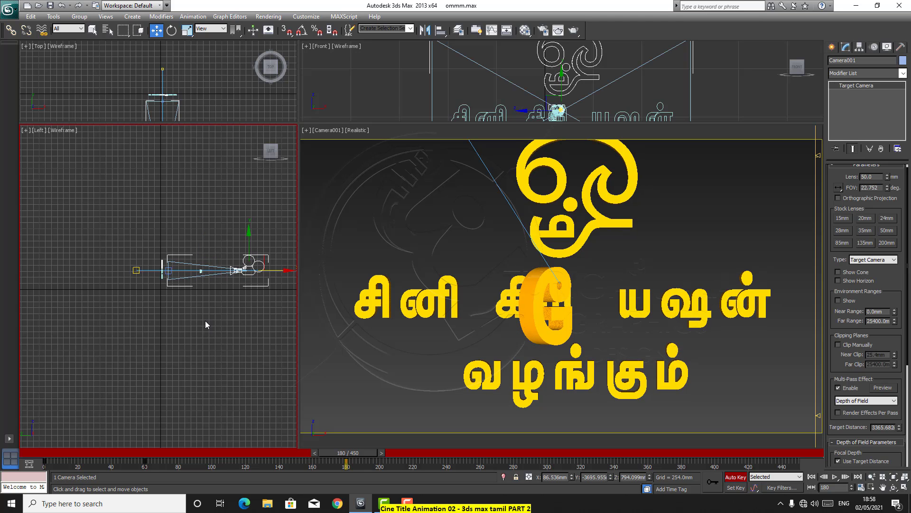
key(ctrl+z)
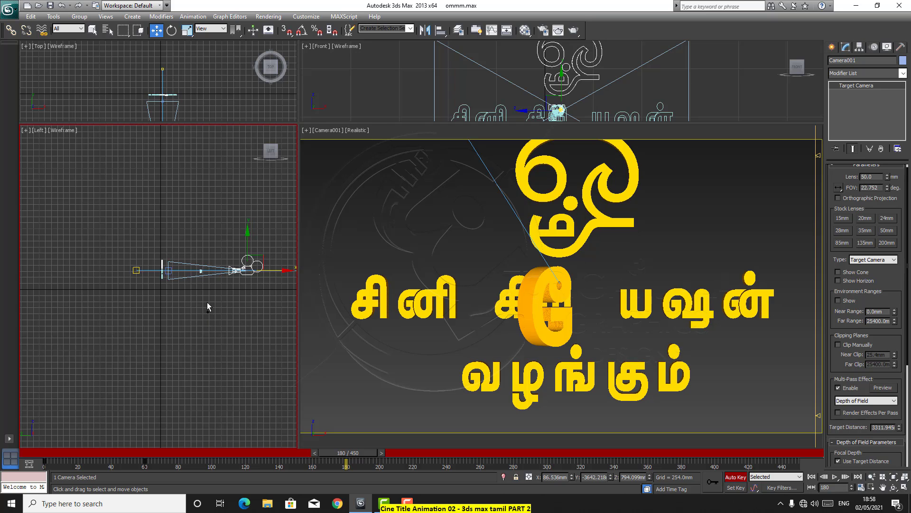
click(201, 275)
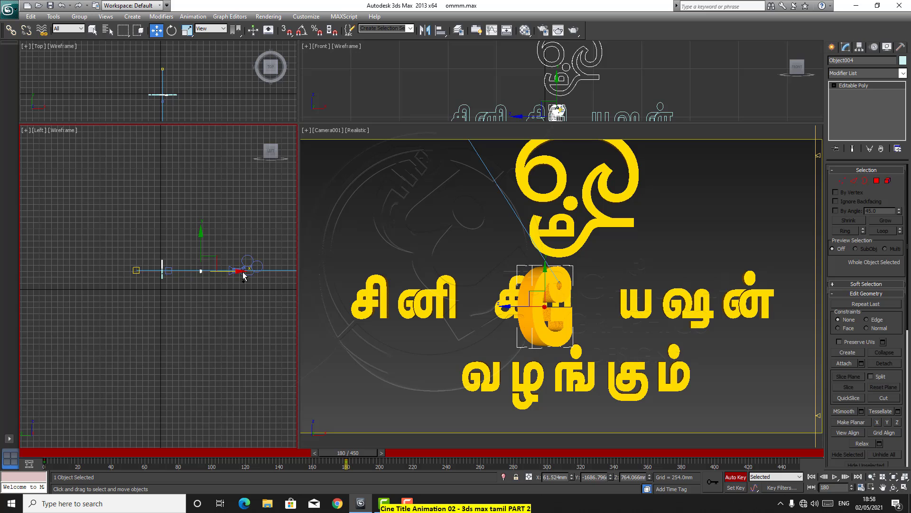
Bring the vowel sign ே forward to about Y -2340 mm and raise it to about Z 784 mm
drag(243, 275, 255, 269)
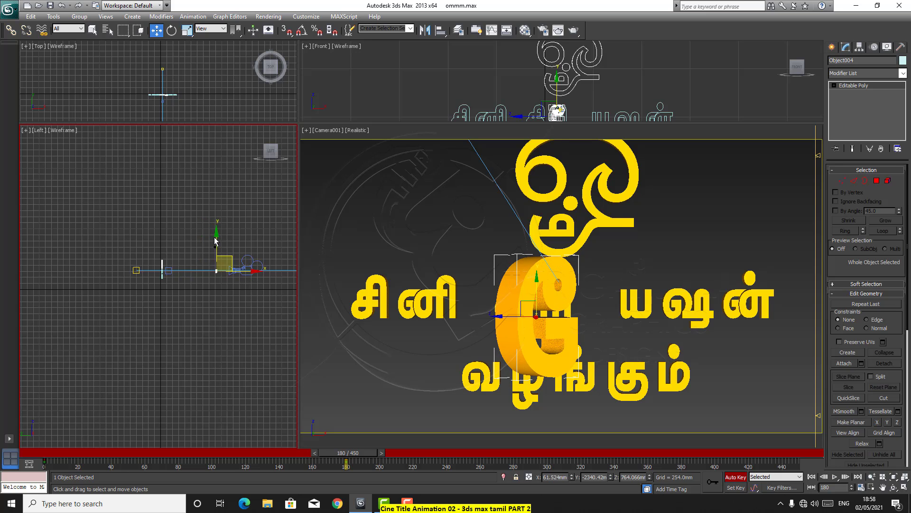
drag(218, 238, 223, 234)
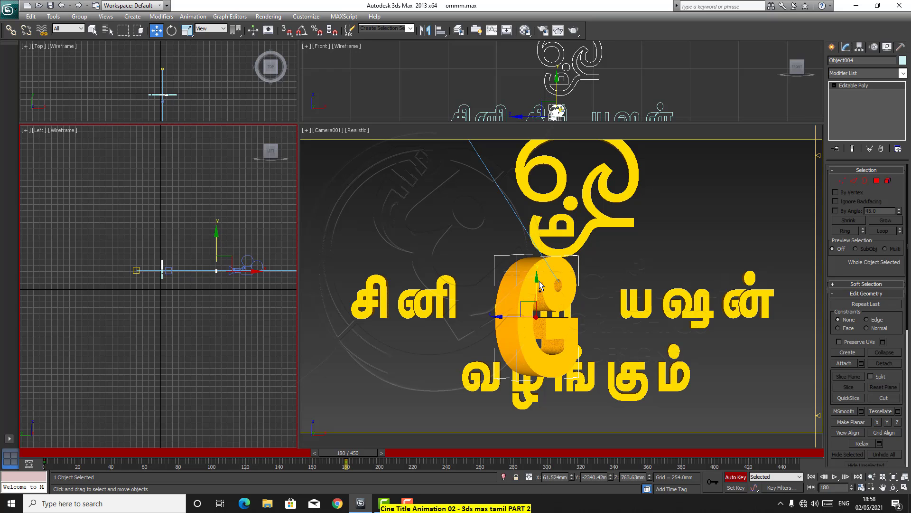
drag(537, 280, 539, 264)
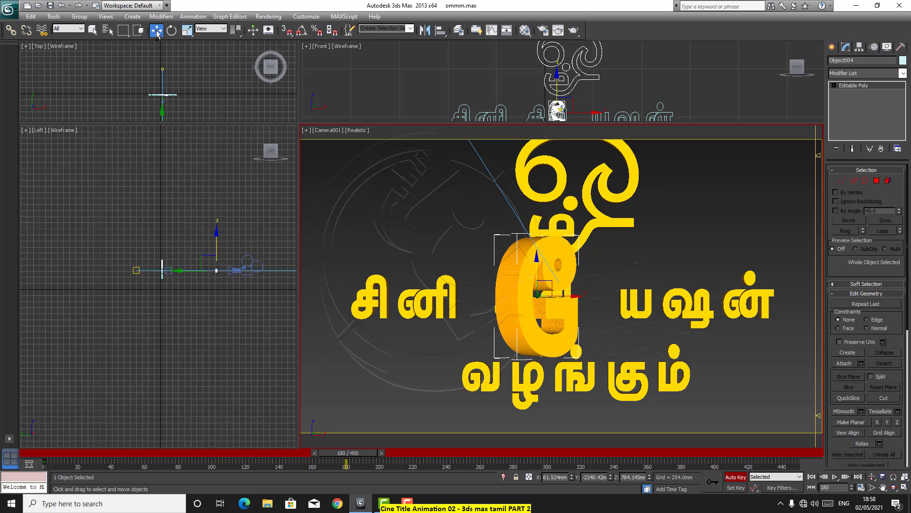
Rotate the vowel sign ே further around its vertical axis until it is nearly side-on to the camera
click(172, 32)
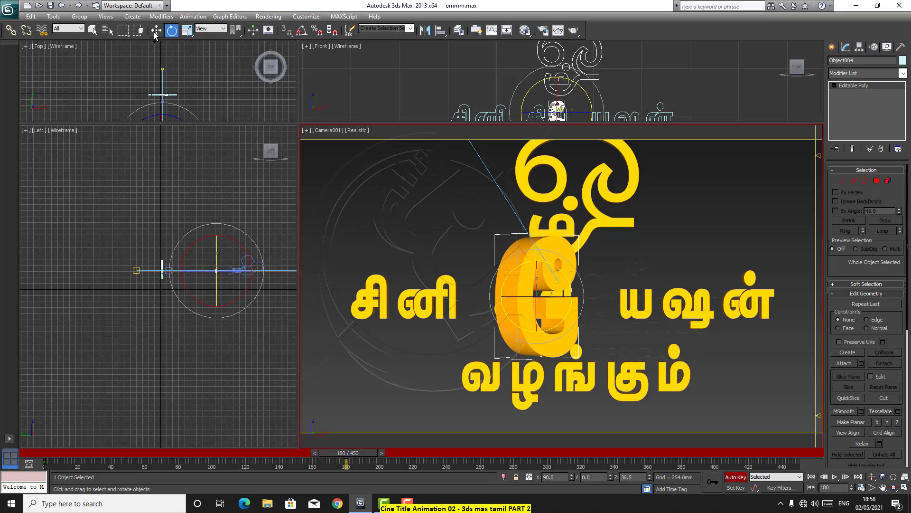
key(w)
click(216, 231)
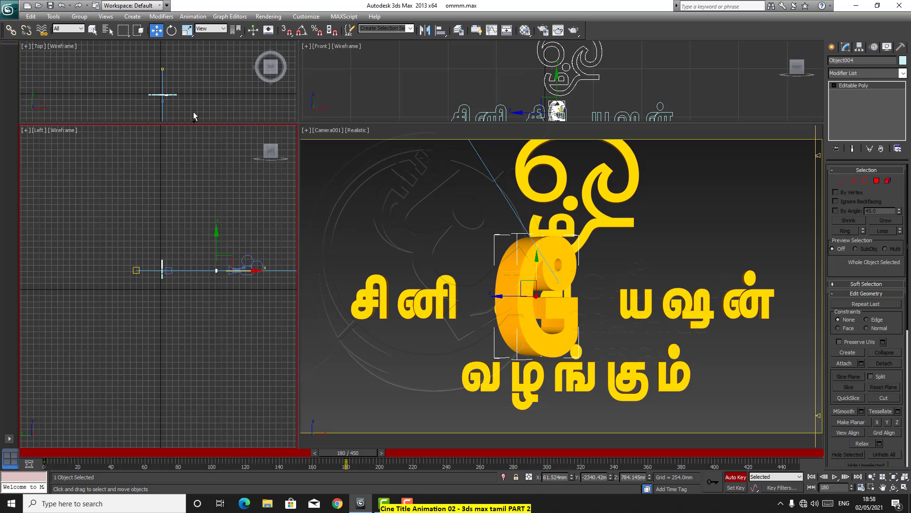
click(171, 31)
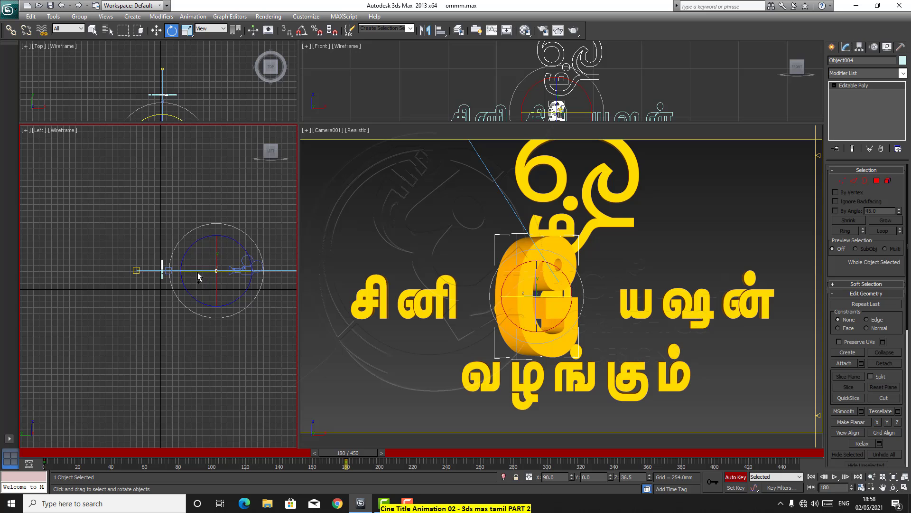
drag(201, 275, 227, 277)
Move the vowel sign ே to about Y -2993 mm and rotate it by about 132.5° around its vertical axis
click(157, 31)
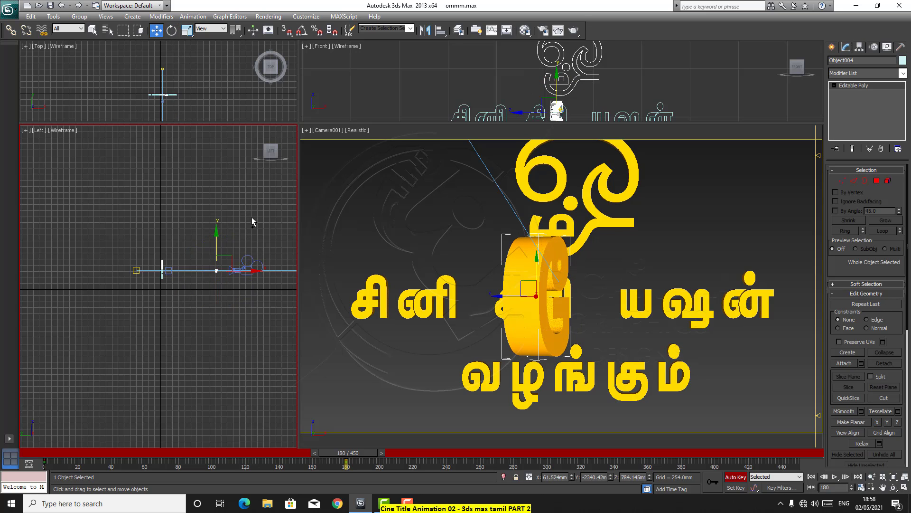
drag(257, 275, 272, 272)
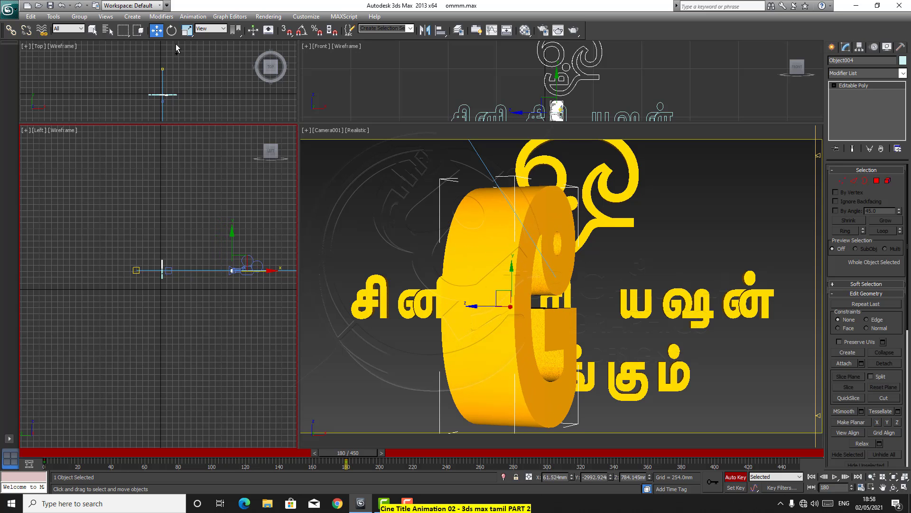
click(172, 30)
drag(216, 272, 341, 284)
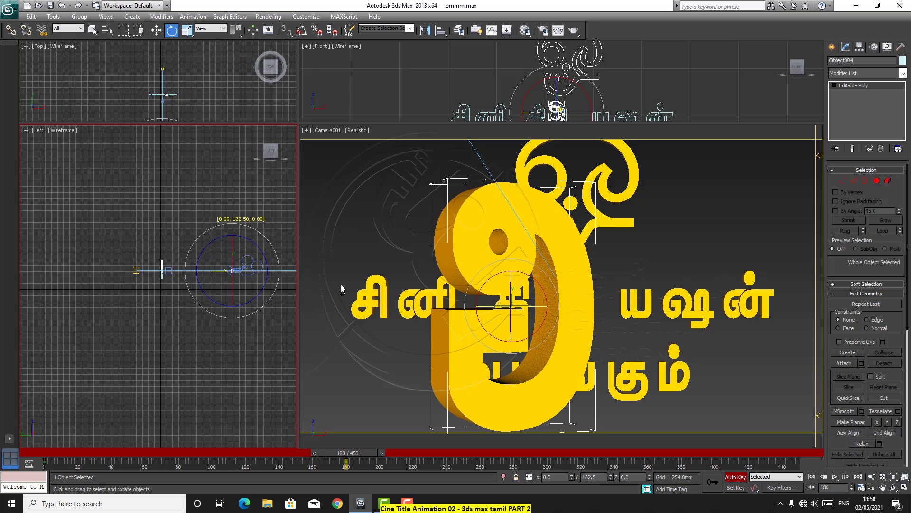
Move the vowel sign ே to about Y -3088 mm, raise it about 3.5 mm and shift it about 18.5 mm along X
click(156, 30)
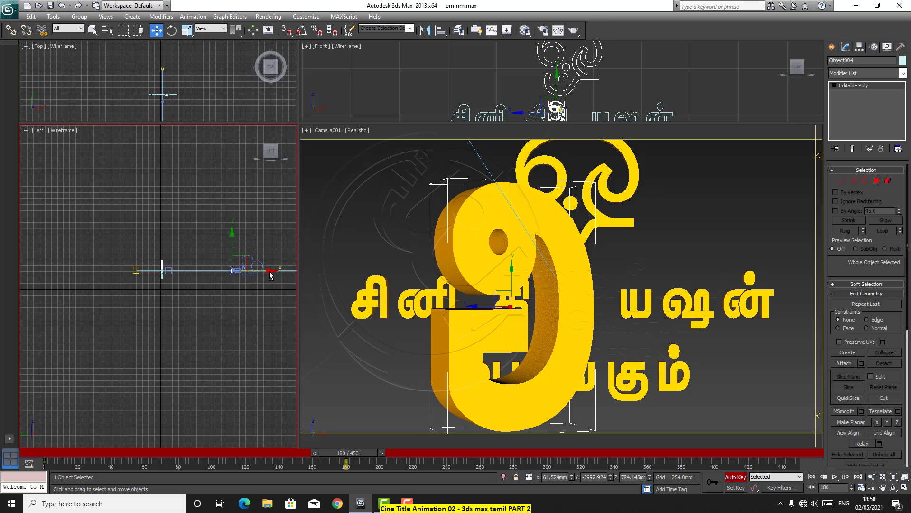
drag(269, 274, 272, 274)
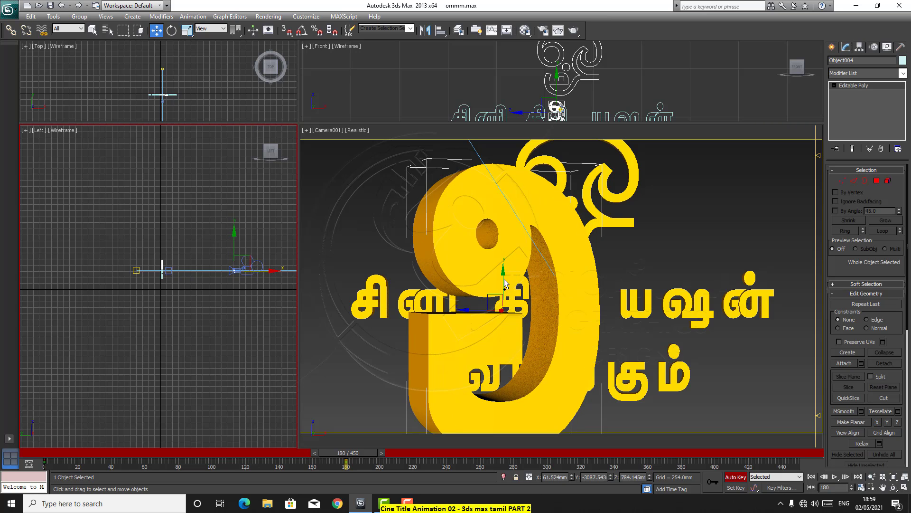
drag(503, 273, 503, 265)
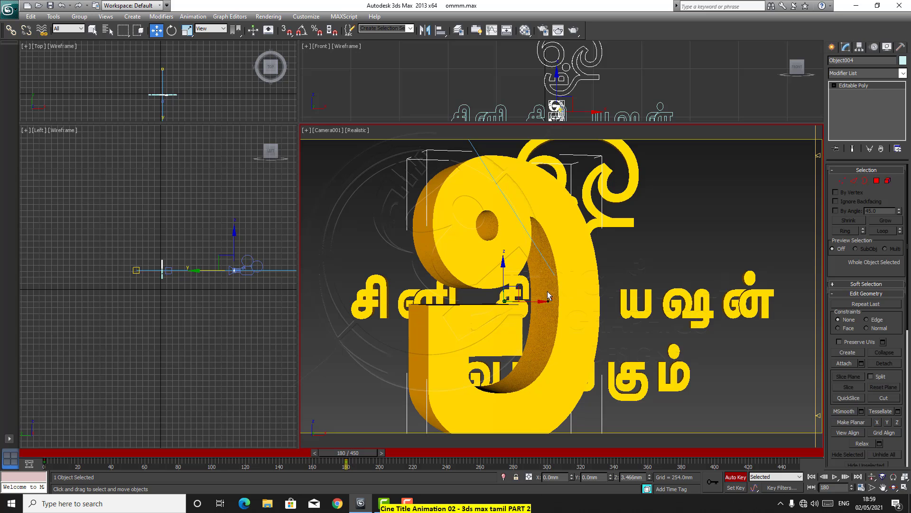
drag(544, 305, 587, 300)
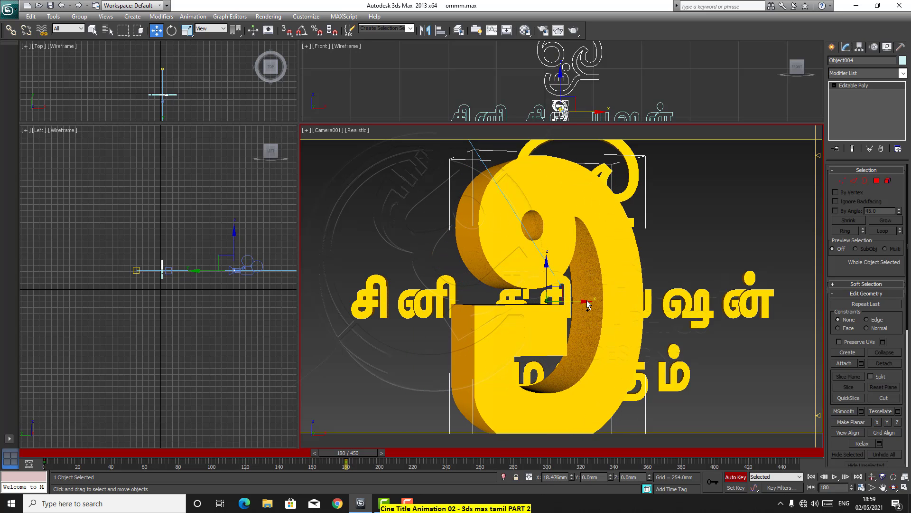
Rotate the vowel sign ே around its vertical axis until its front faces the camera, and move it to about Y -3400 mm
click(171, 30)
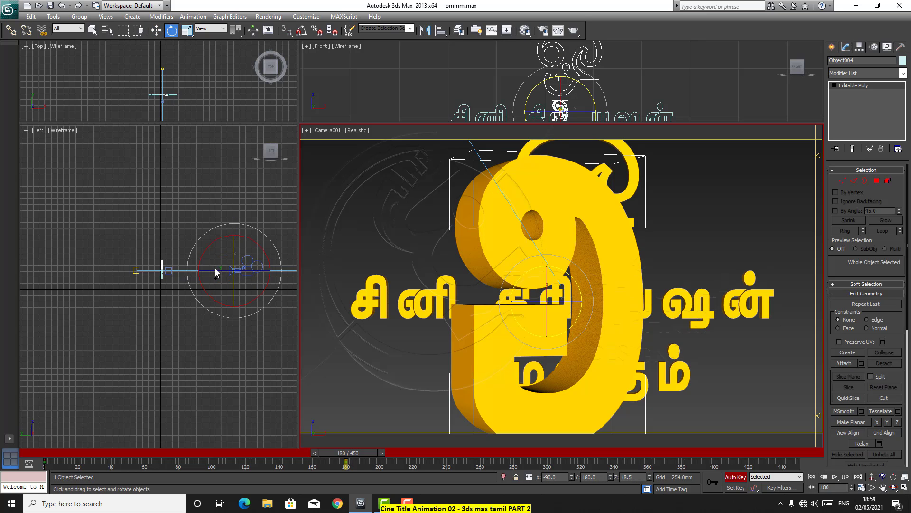
click(156, 30)
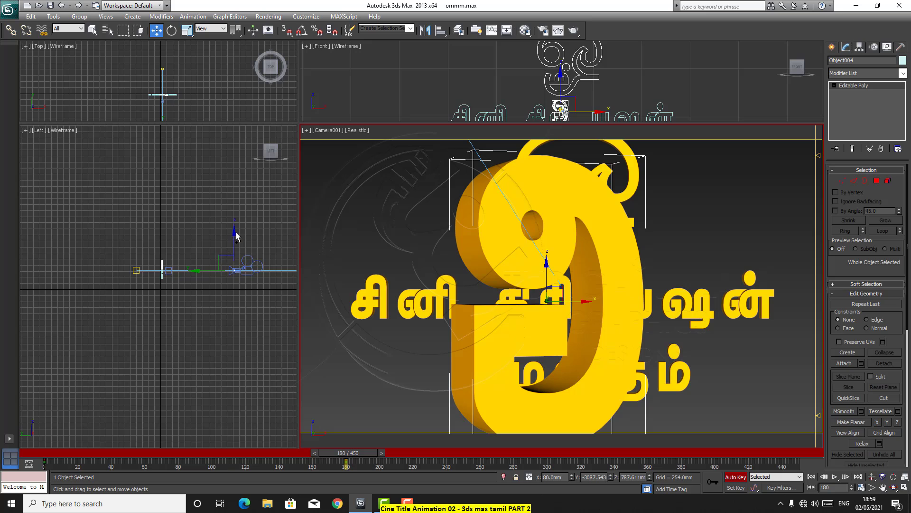
click(235, 232)
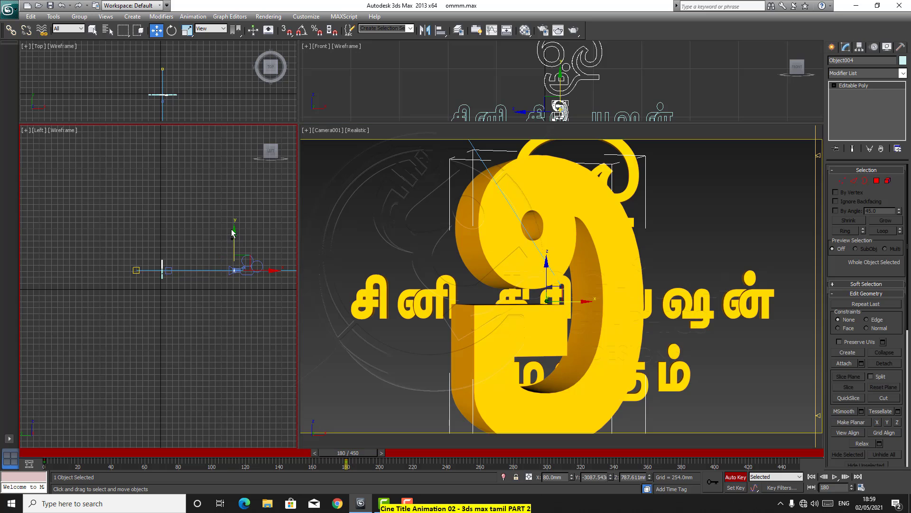
click(172, 32)
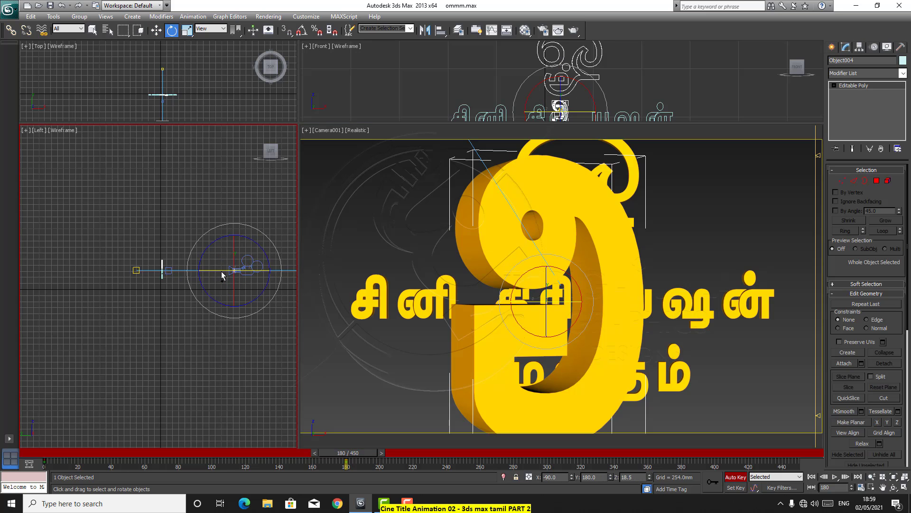
drag(221, 272, 346, 297)
click(156, 30)
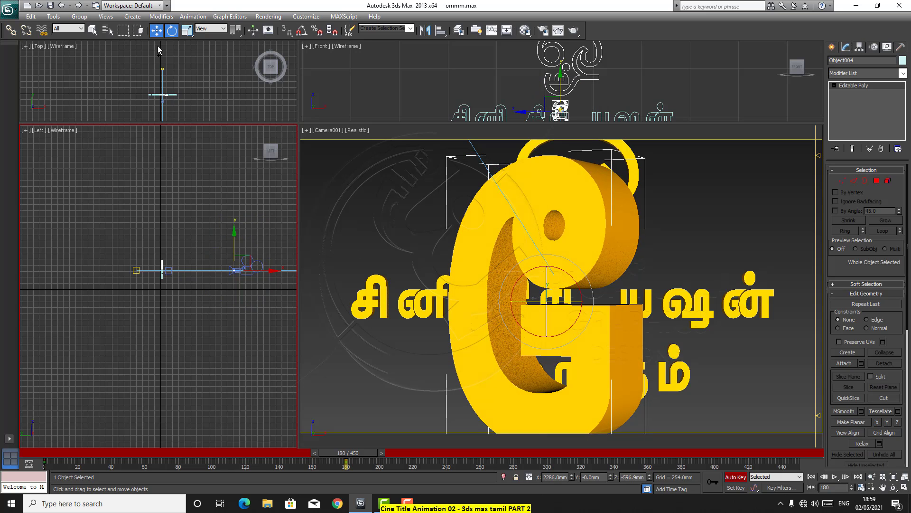
drag(273, 272, 285, 274)
Rotate the vowel sign ே further around its vertical axis and move it past the camera to about Y -3733 mm
click(172, 30)
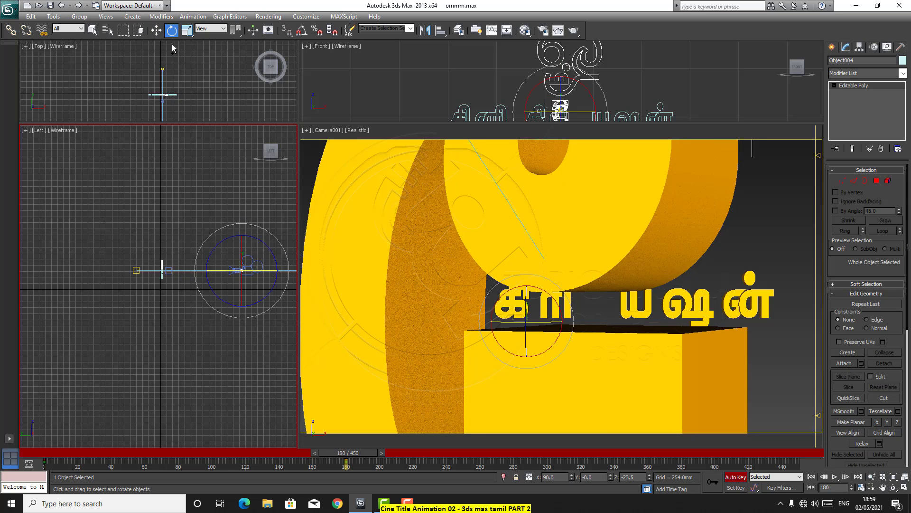
drag(222, 275, 248, 275)
click(156, 30)
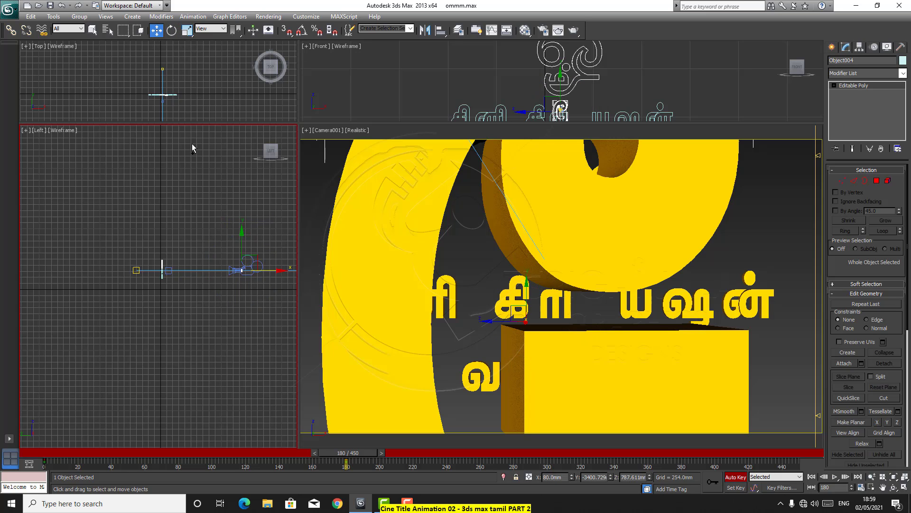
drag(284, 271, 290, 269)
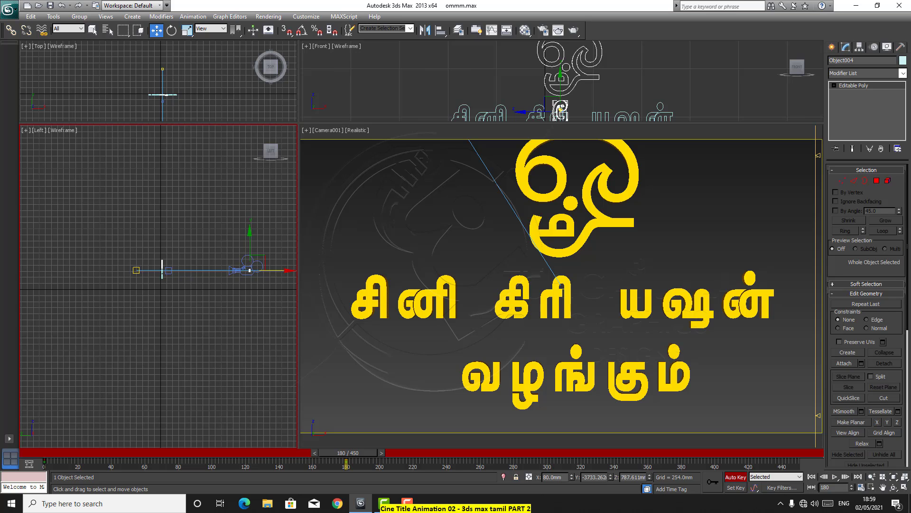
Turn off Auto Key and swap the vowel sign's keys at frames 0 and 180 so that it flies into its place in the title
click(735, 477)
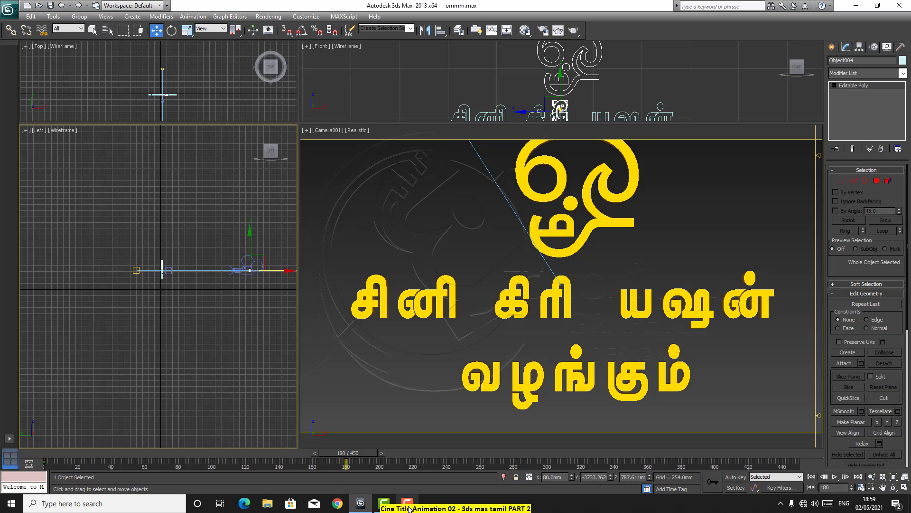
mouse_move(410, 509)
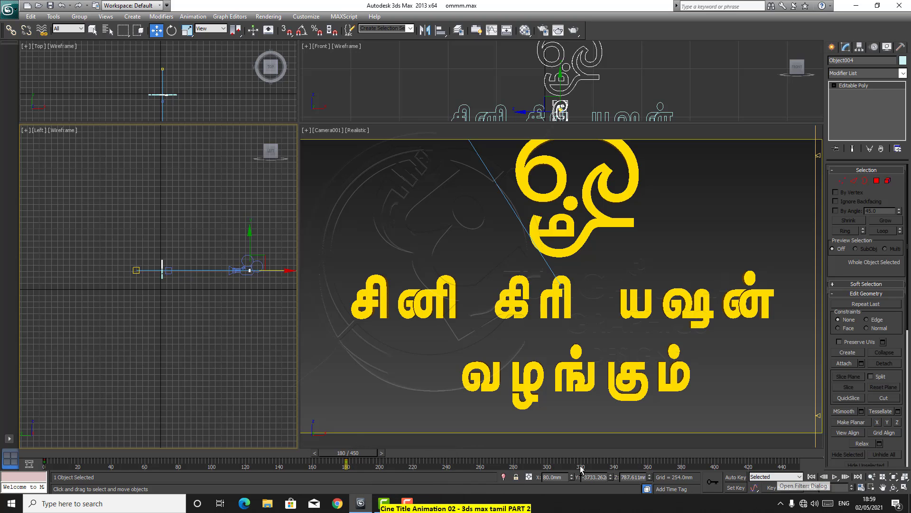
click(348, 464)
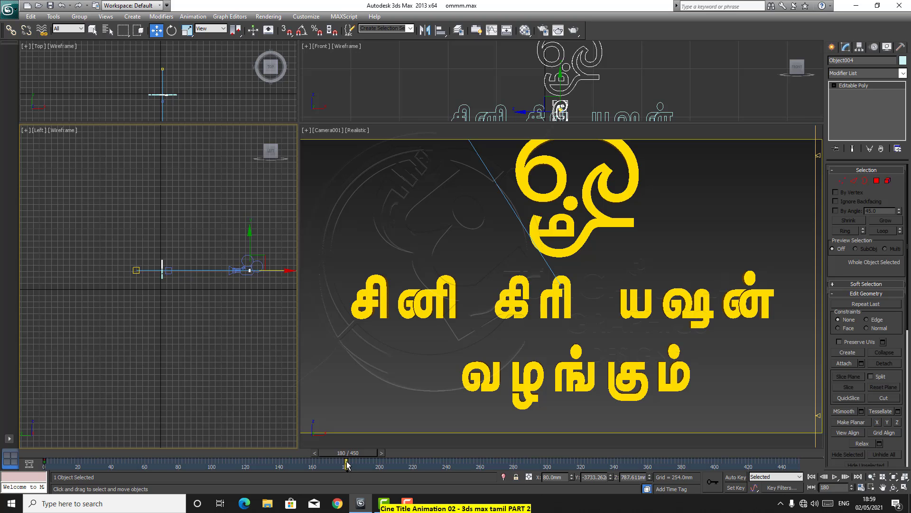
drag(347, 464, 347, 483)
drag(75, 460, 46, 463)
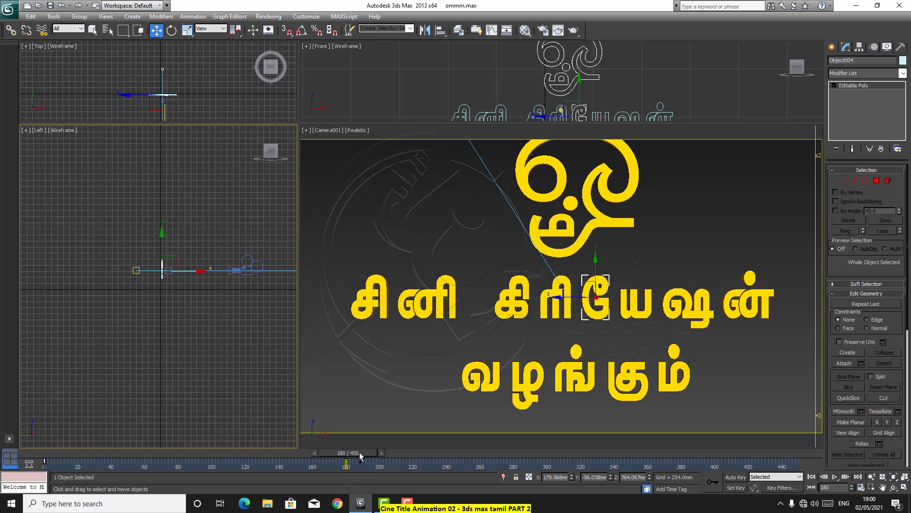
drag(359, 451, 345, 448)
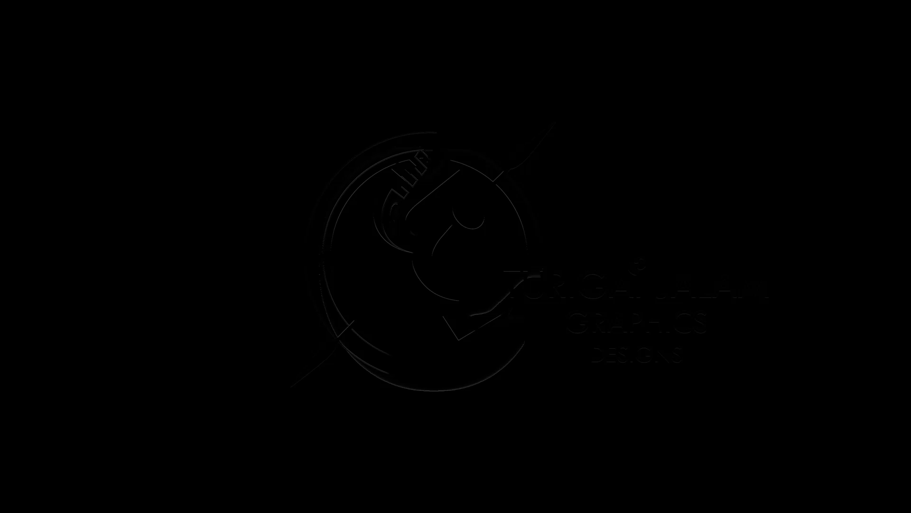